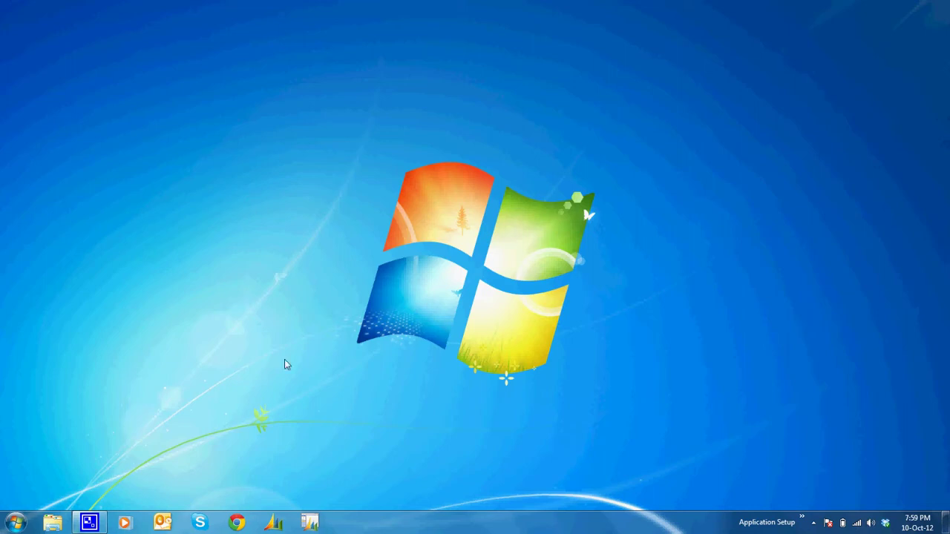
- Switch to the Microsoft Dynamics NAV Development Environment and create a new query object
click(308, 522)
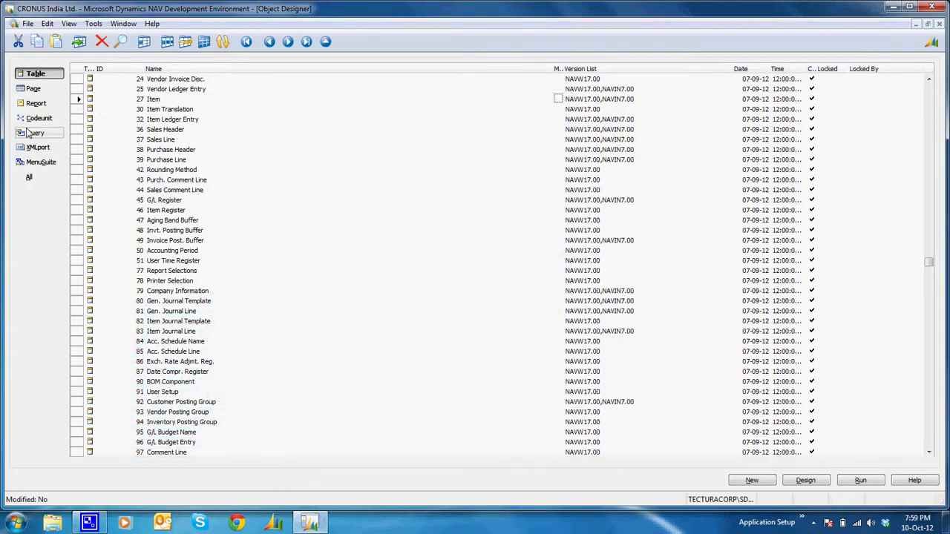
click(30, 132)
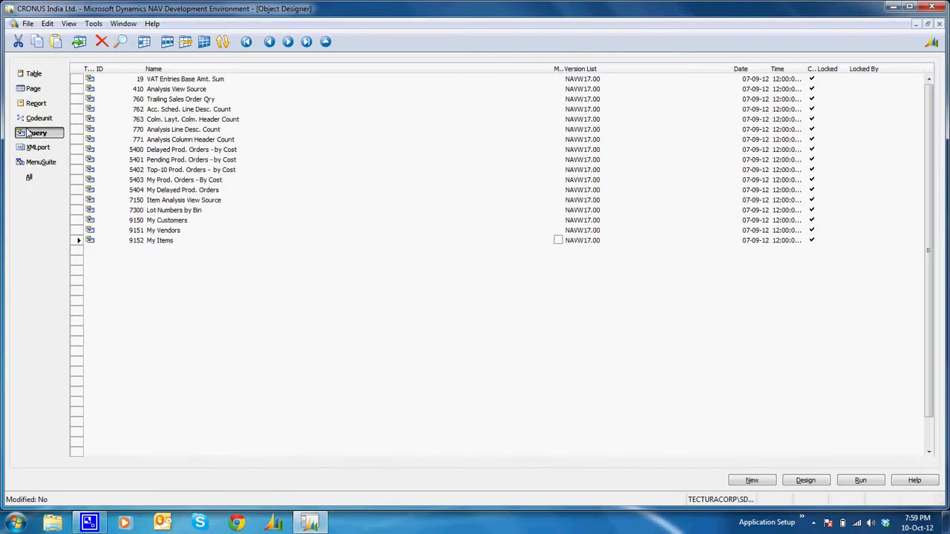
click(190, 253)
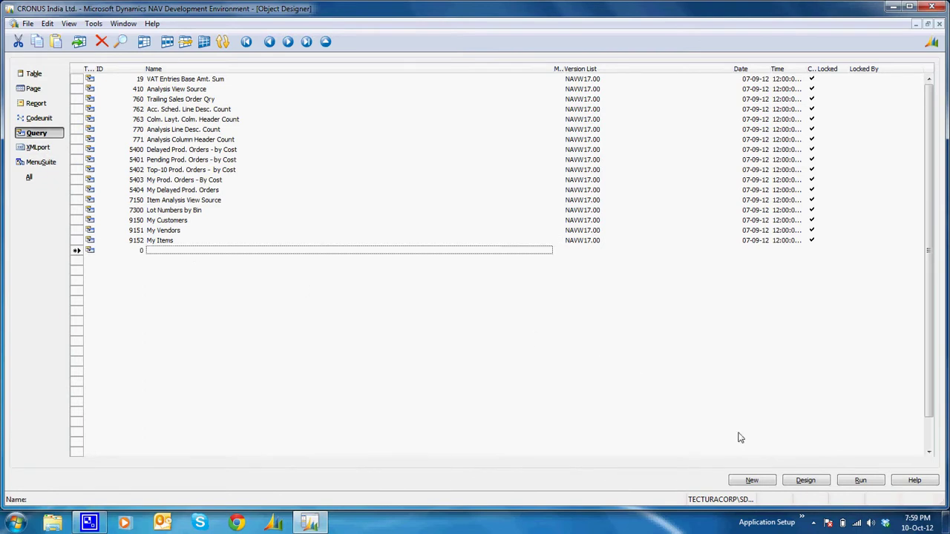
click(752, 481)
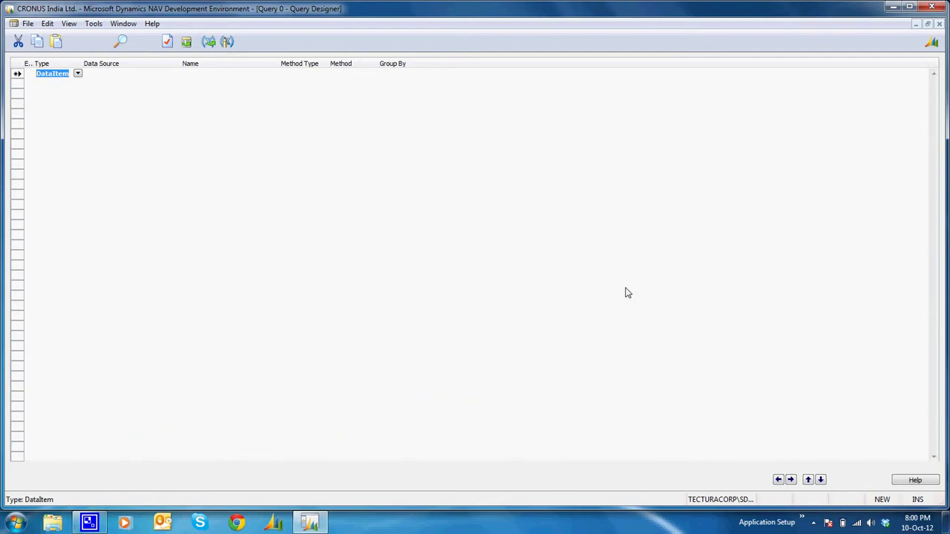
- Try the Column and Filter types on the first query line and return it to DataItem
click(78, 75)
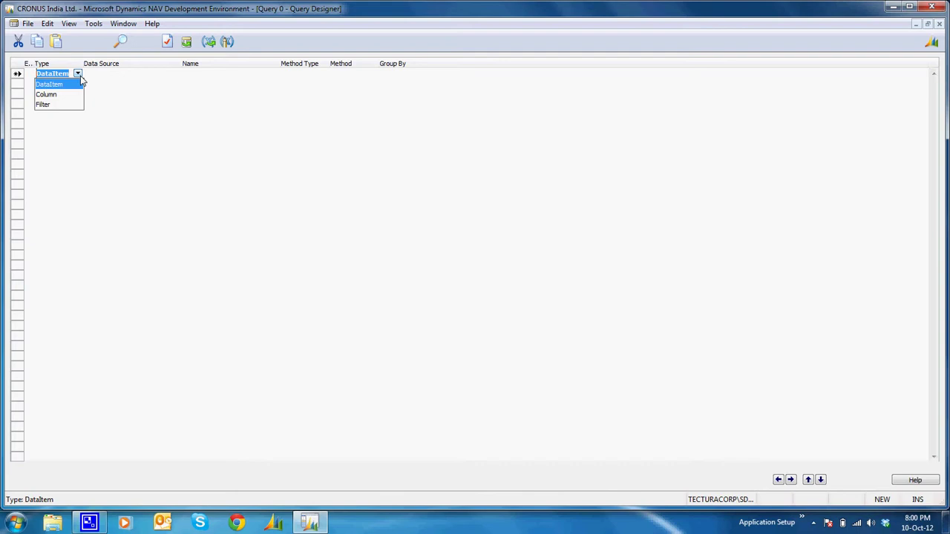
click(63, 95)
click(77, 75)
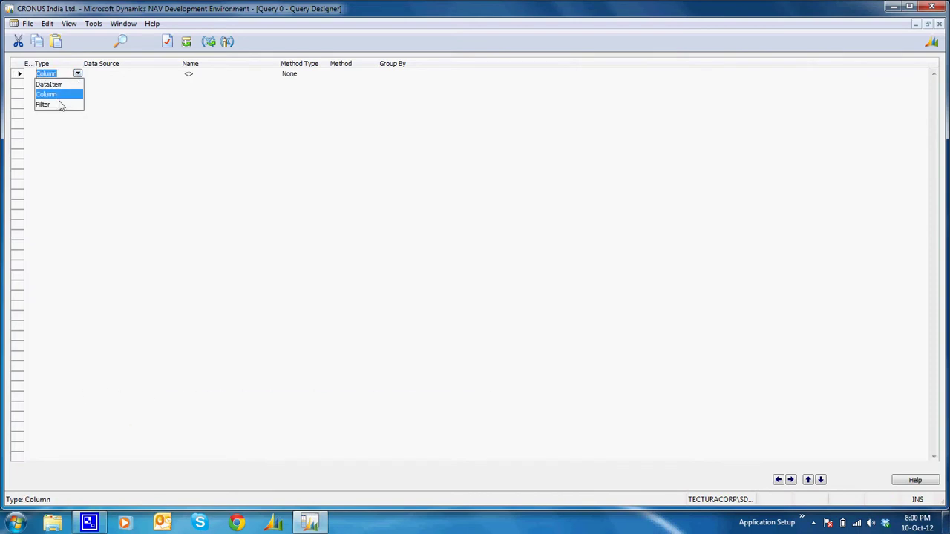
click(62, 104)
click(78, 74)
click(66, 84)
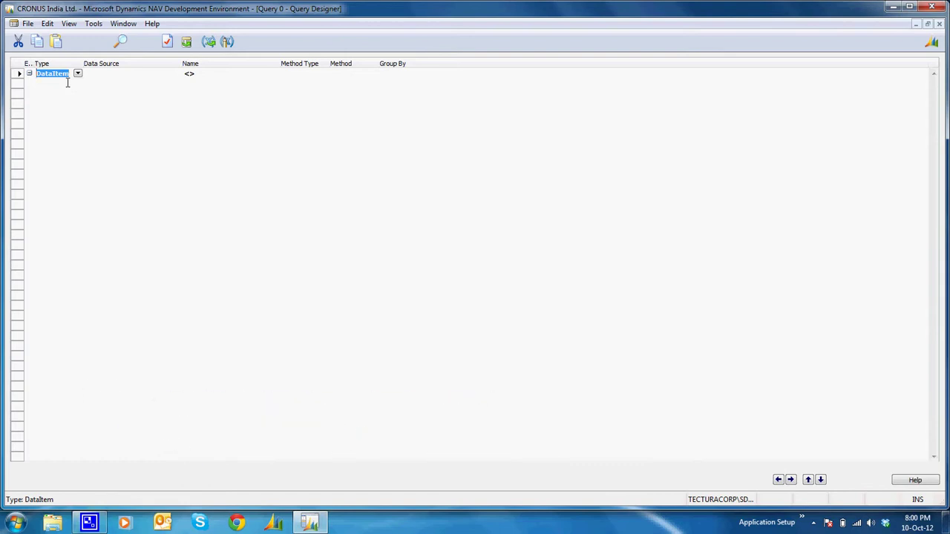
click(77, 74)
click(77, 74)
- Set the data source of the first DataItem line to the Value Entry table
click(113, 73)
text(Value Entry)
key(Tab)
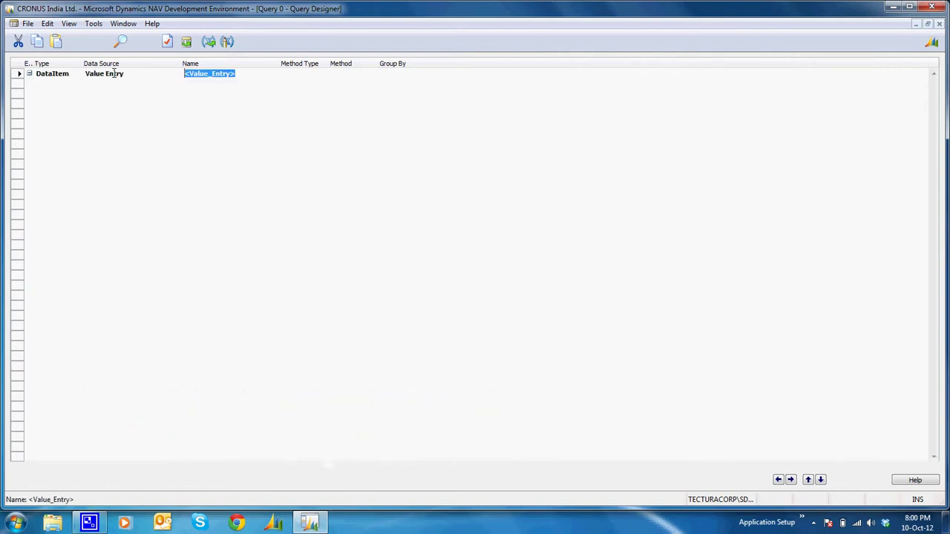
- Add a column for the Item No. field under the Value Entry data item
click(75, 83)
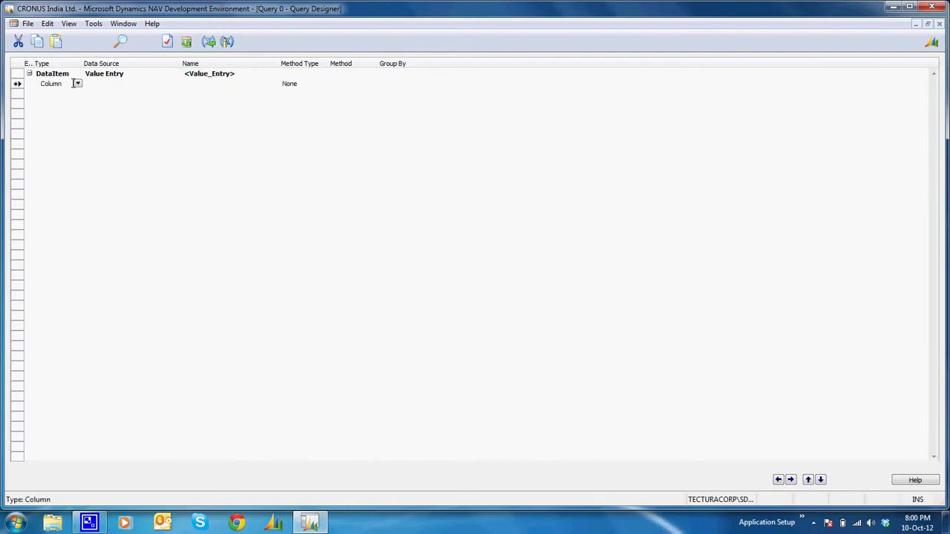
key(Tab)
text(Item No.)
key(Tab)
key(Down)
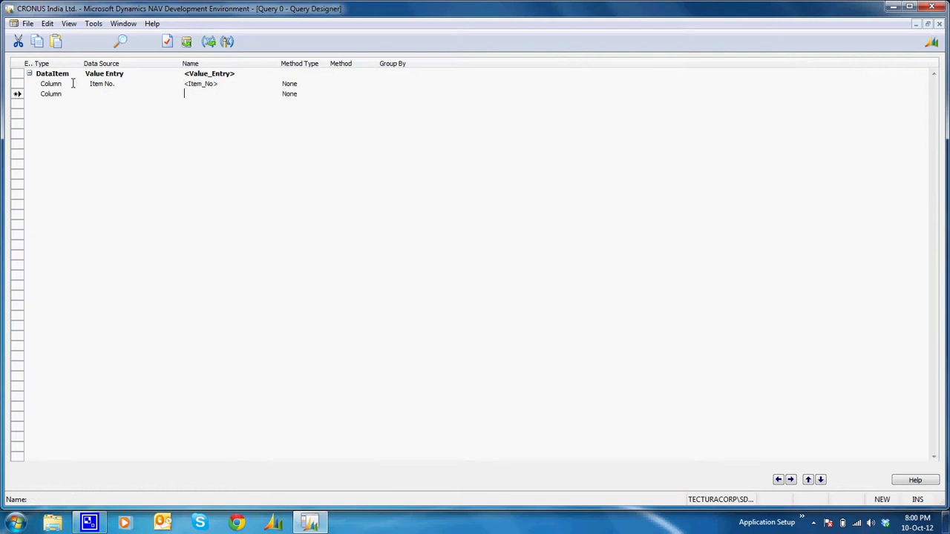
- Add a column for the Sales Amount (Actual) field below the Item No. column
key(shift+Tab)
text(sales a)
key(Tab)
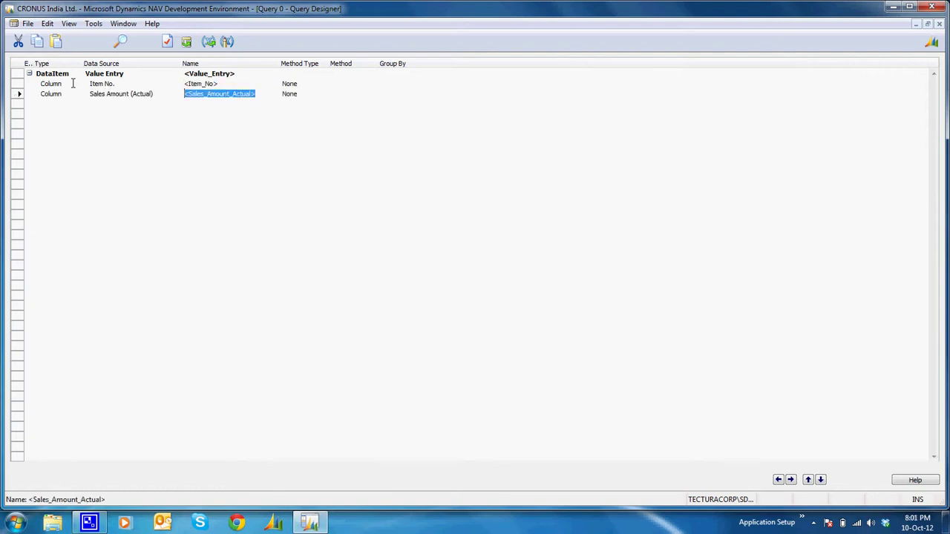
key(Down)
key(Up)
- Set the method type of the Sales Amount (Actual) column to Totals
key(Tab)
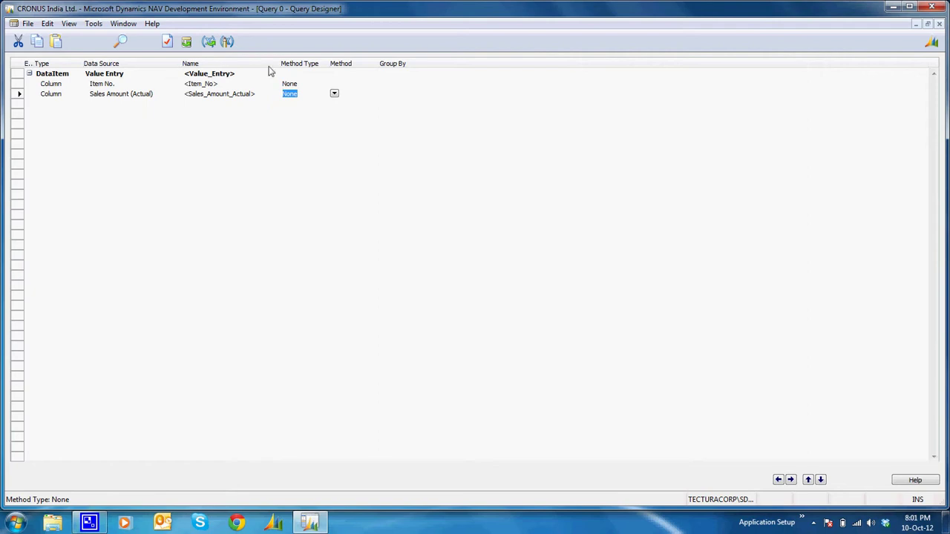
click(334, 95)
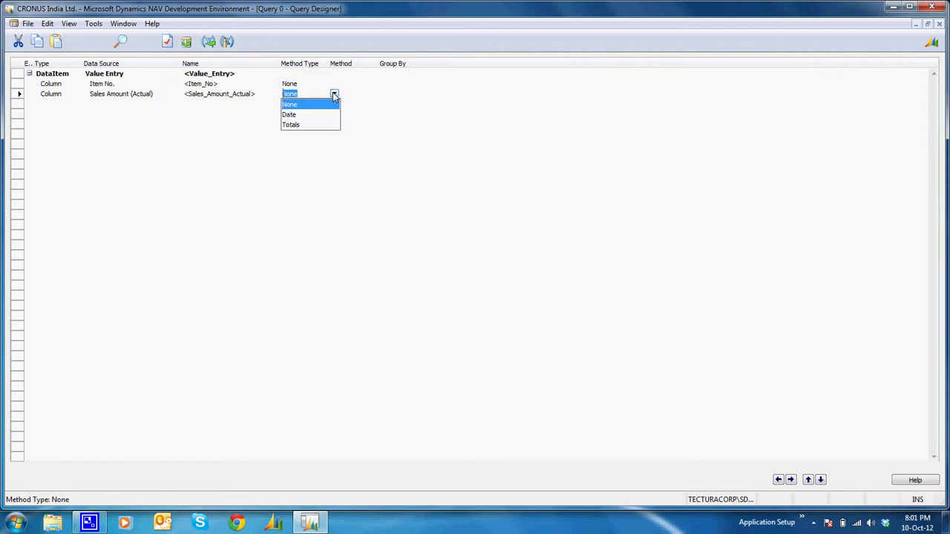
key(Down)
key(Down)
key(Return)
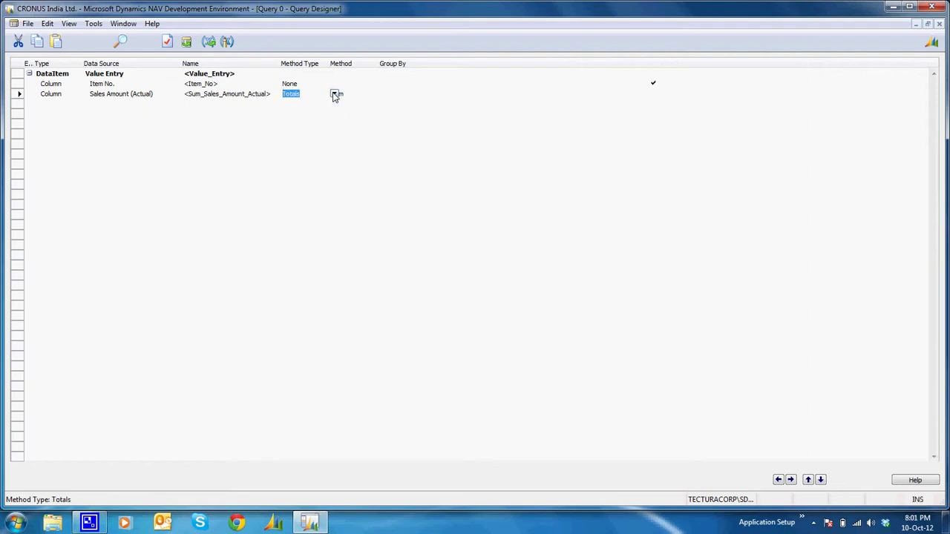
- Add a second DataItem line below the Value Entry columns with the Item table as its data source
key(Down)
key(Left)
key(Left)
key(Left)
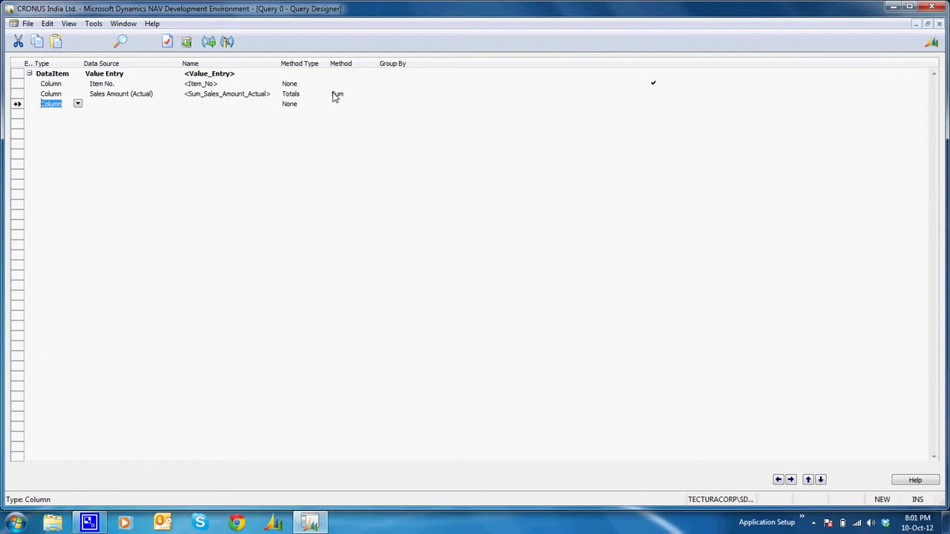
text(Dat)
key(Tab)
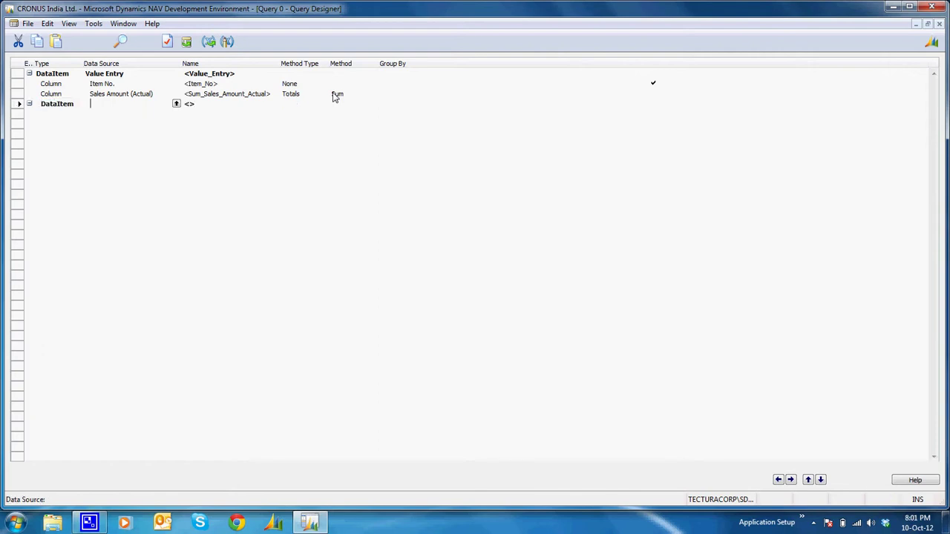
text(Item)
key(Tab)
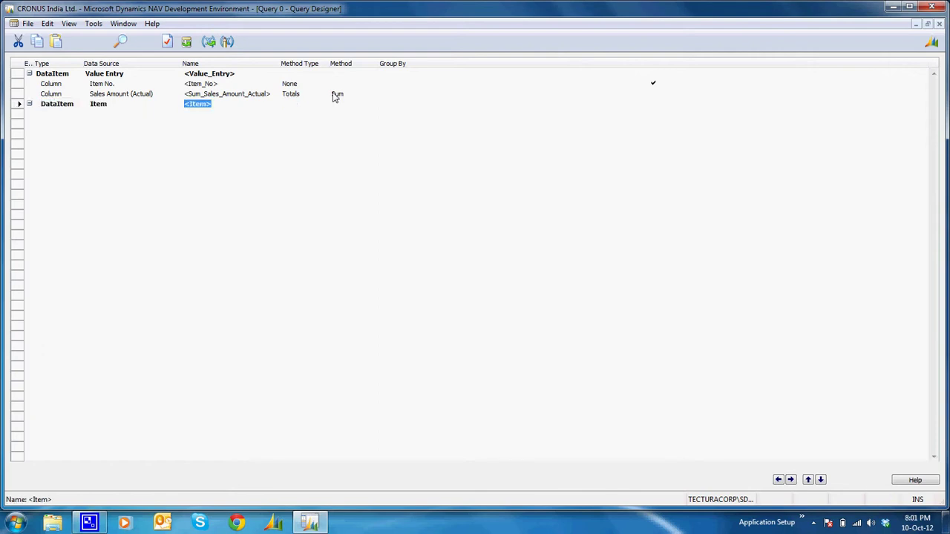
- In the Item data item's properties, begin a DataItemLink using No. as the linked field
key(shift+F4)
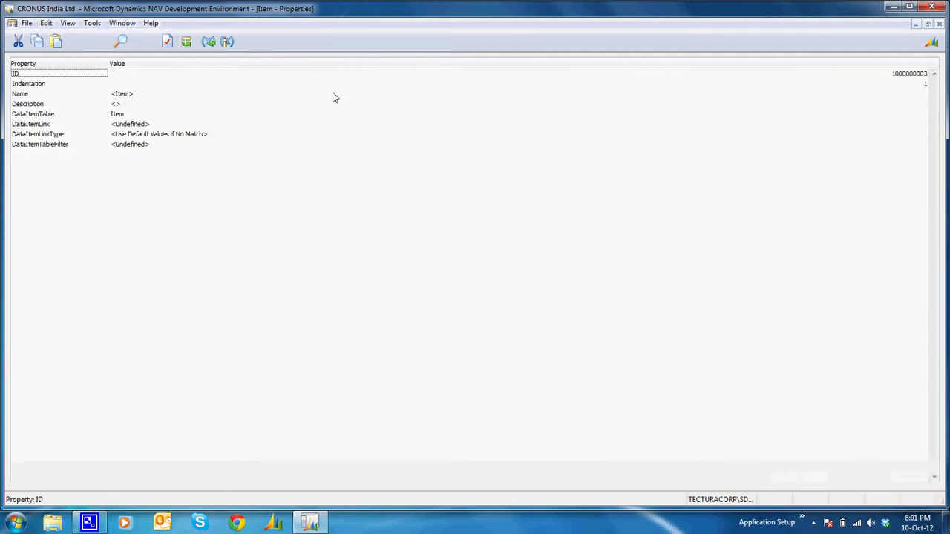
key(Down)
key(Down)
key(Down)
key(Down)
key(Down)
key(Tab)
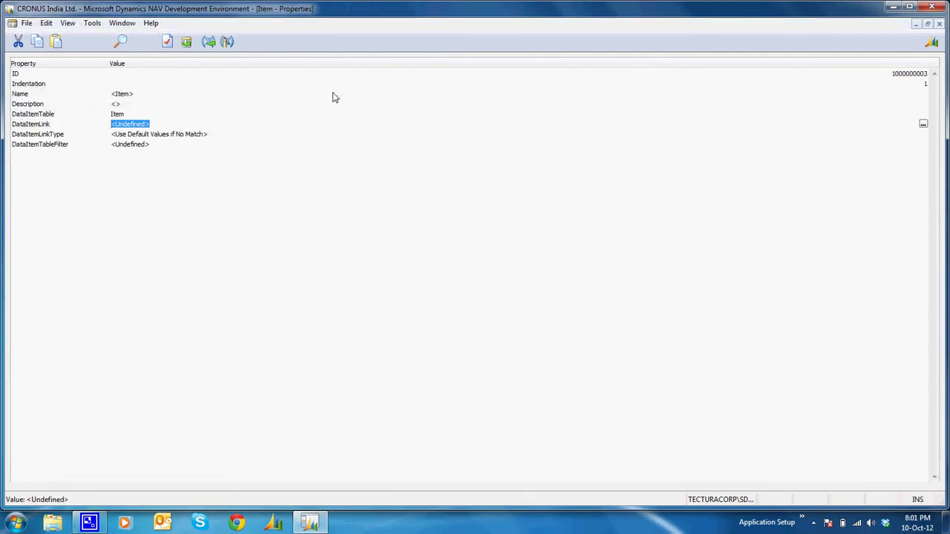
key(F6)
key(F6)
key(Return)
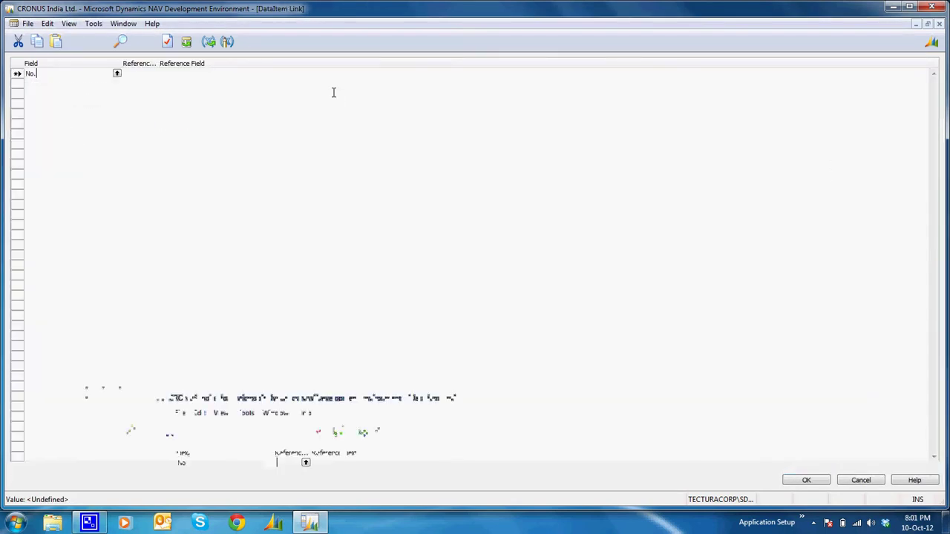
- Set the link's reference to the Value_Entry data item with reference field Item No., and accept the link
key(Tab)
key(F6)
key(Return)
key(Tab)
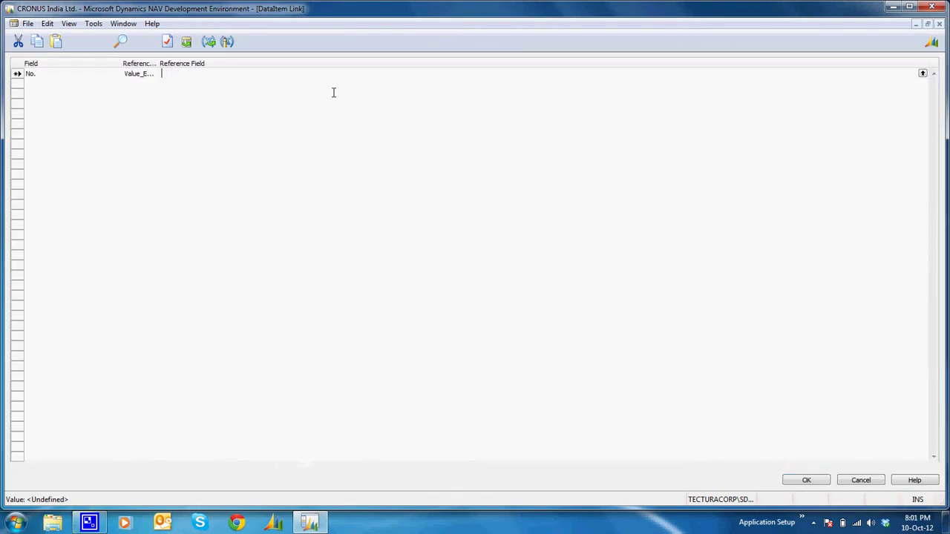
key(F6)
key(Down)
key(Return)
key(Return)
key(Down)
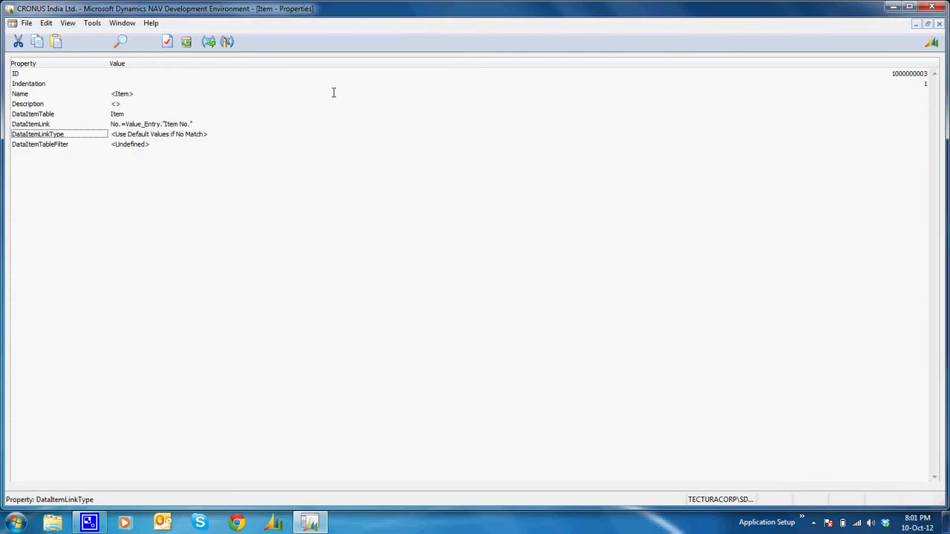
- Review the Item data item's link and table filter properties, and close the properties
key(Down)
key(Tab)
key(Up)
key(Up)
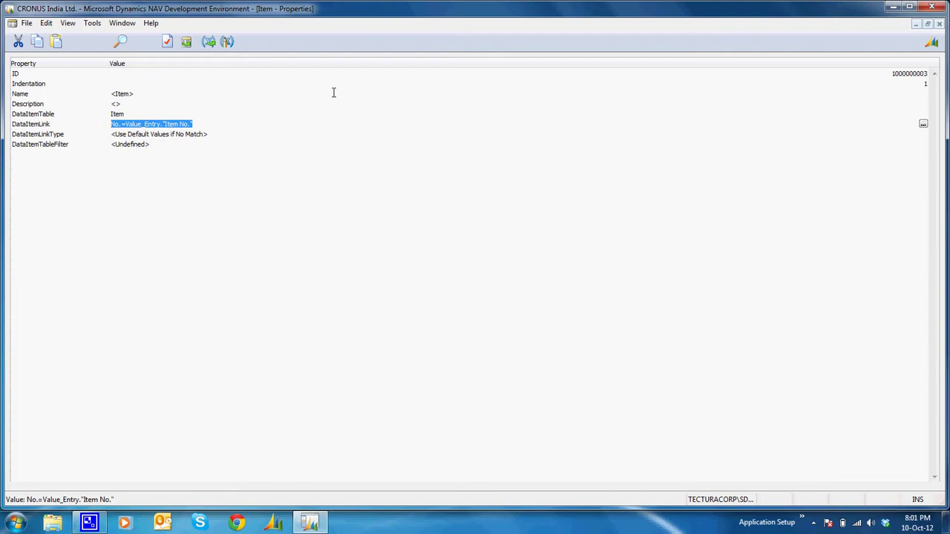
key(Return)
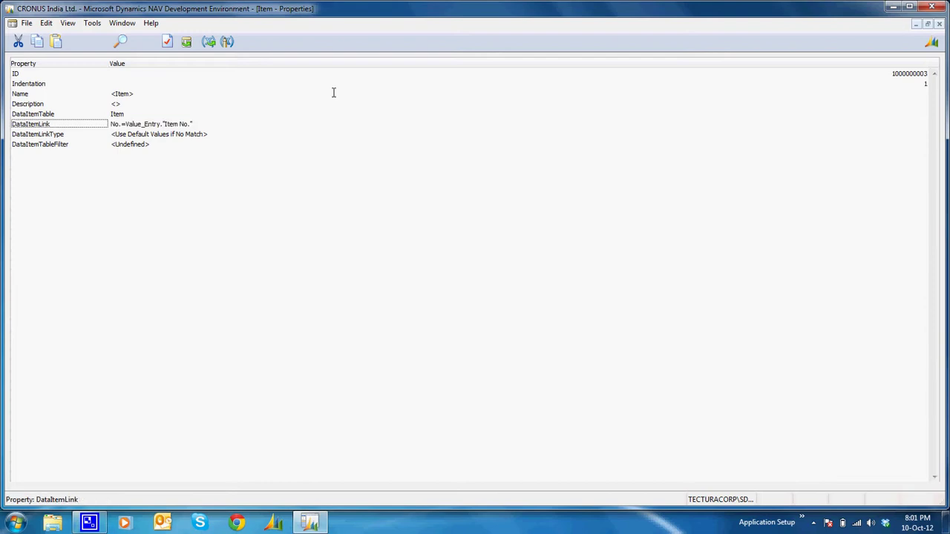
key(Down)
key(Escape)
- Add a column for the Description field under the Item data item
key(Left)
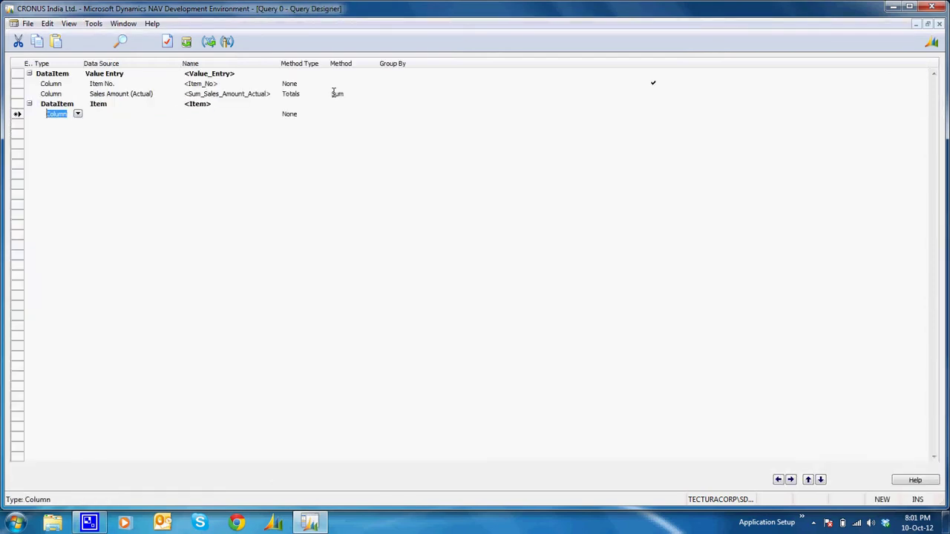
key(Right)
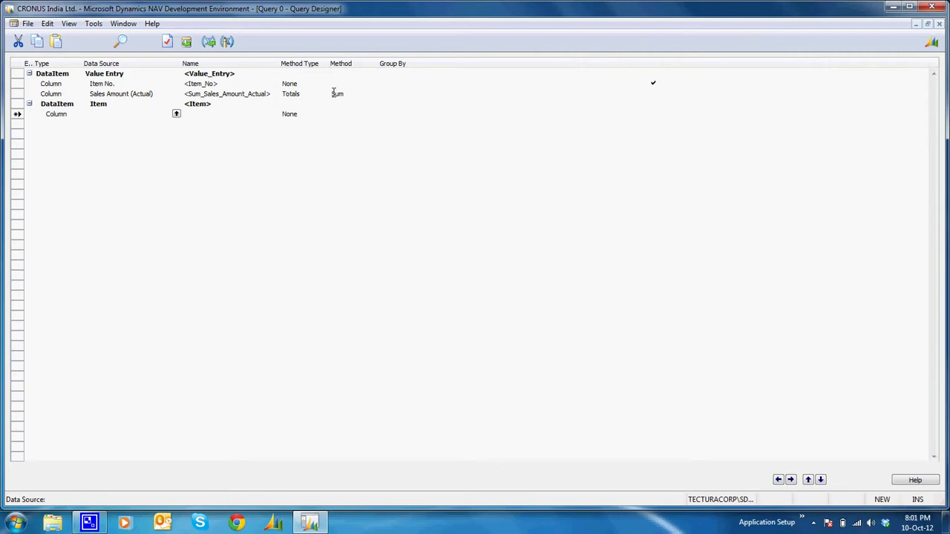
text(Description)
key(Tab)
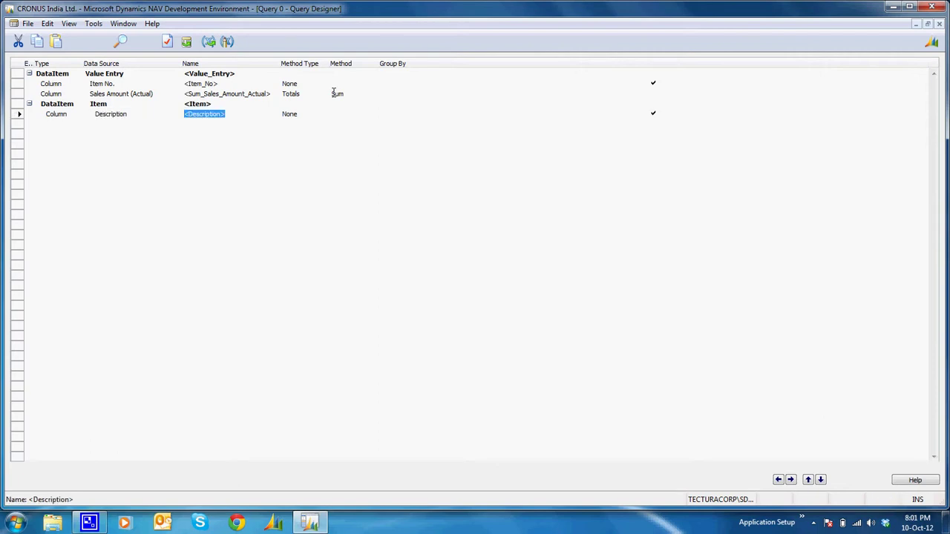
key(Tab)
key(Down)
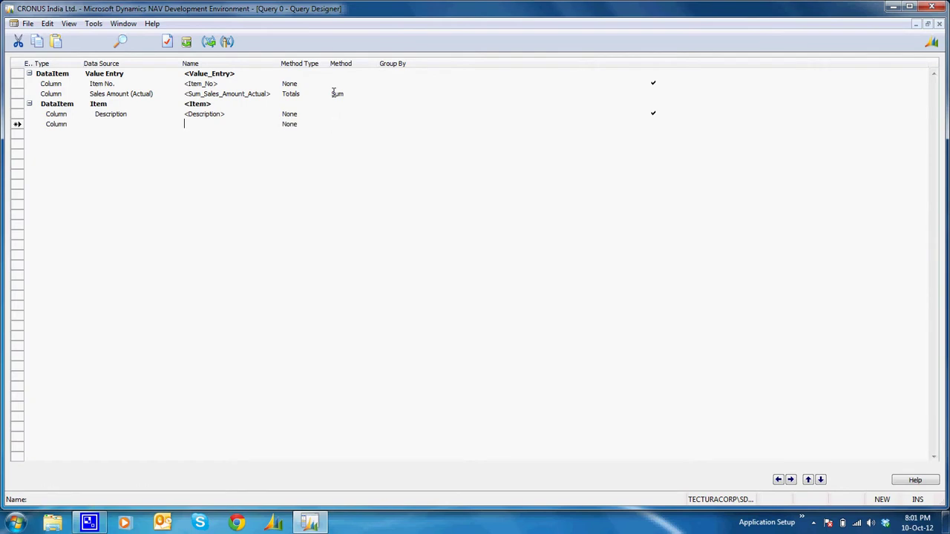
- Insert a Posting Date column under the Value Entry data item, directly above the Item data item
key(shift+Tab)
key(Up)
key(Up)
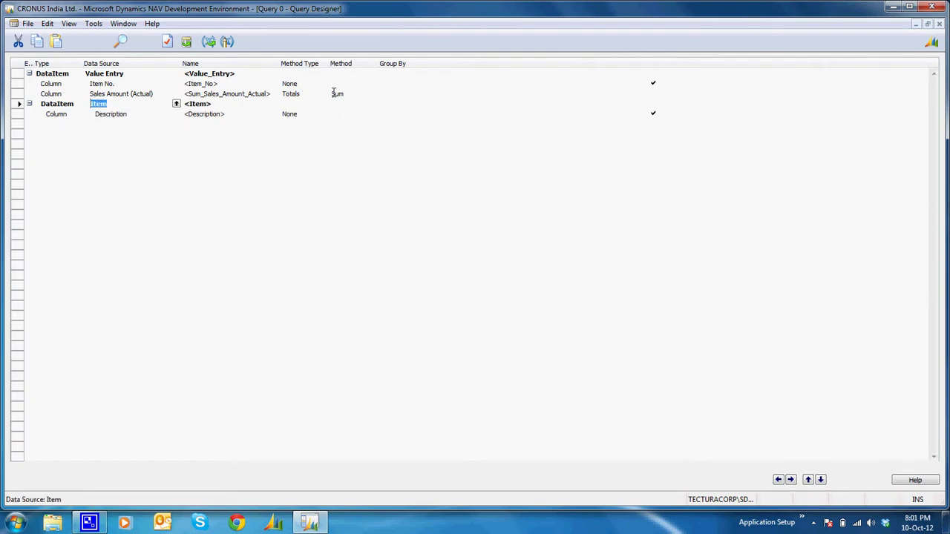
key(shift+Tab)
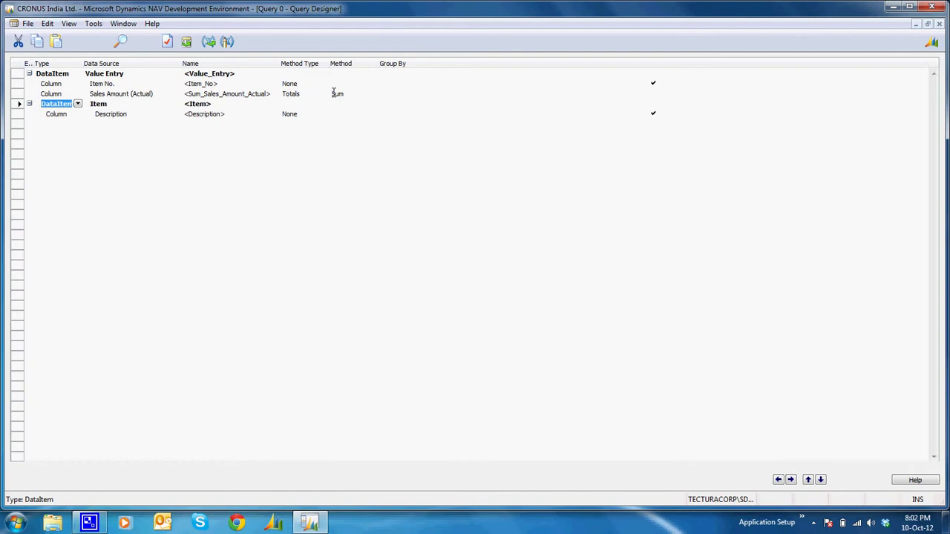
key(F3)
key(Tab)
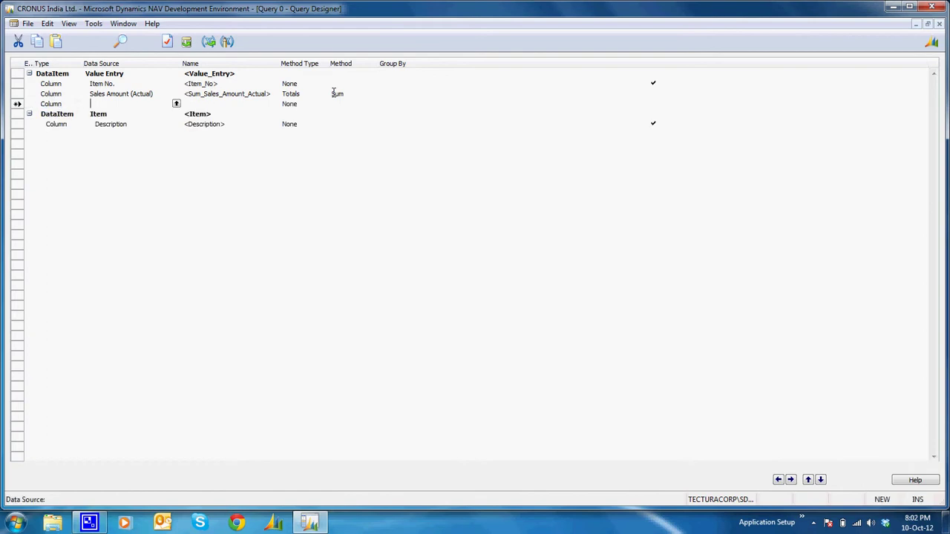
text(posti)
key(Tab)
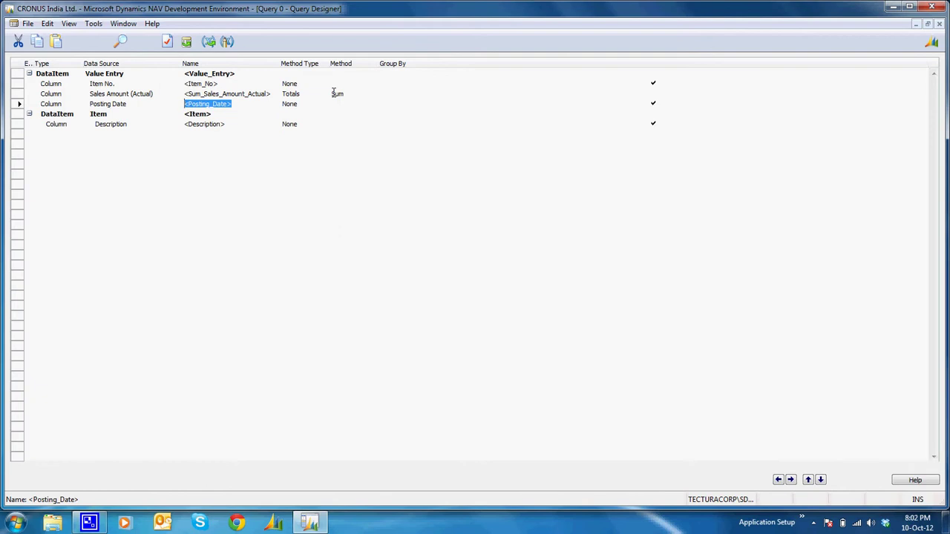
key(Down)
key(Down)
key(Down)
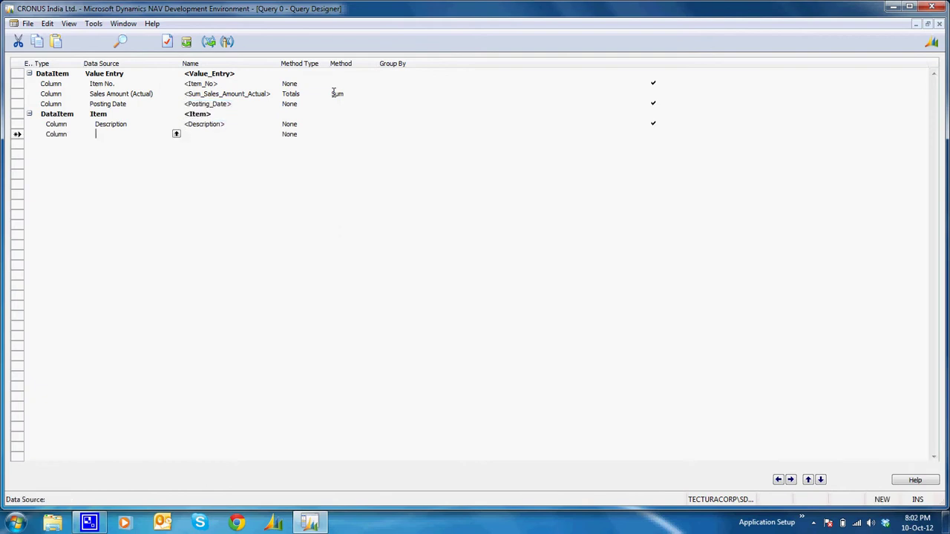
- Save the compiled query with ID 50000 and the name Top 10 Selling items
key(ctrl+s)
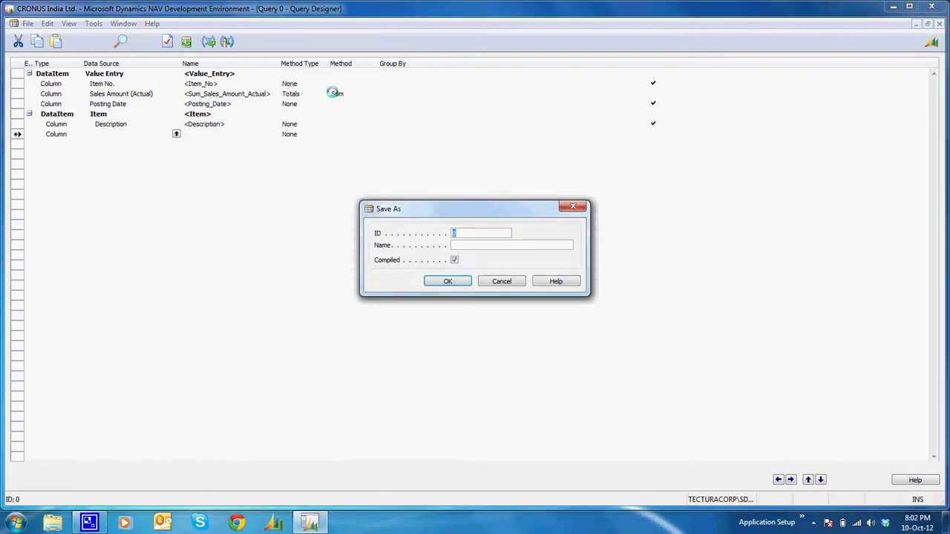
text(Top 10 Selling items)
key(Return)
key(Return)
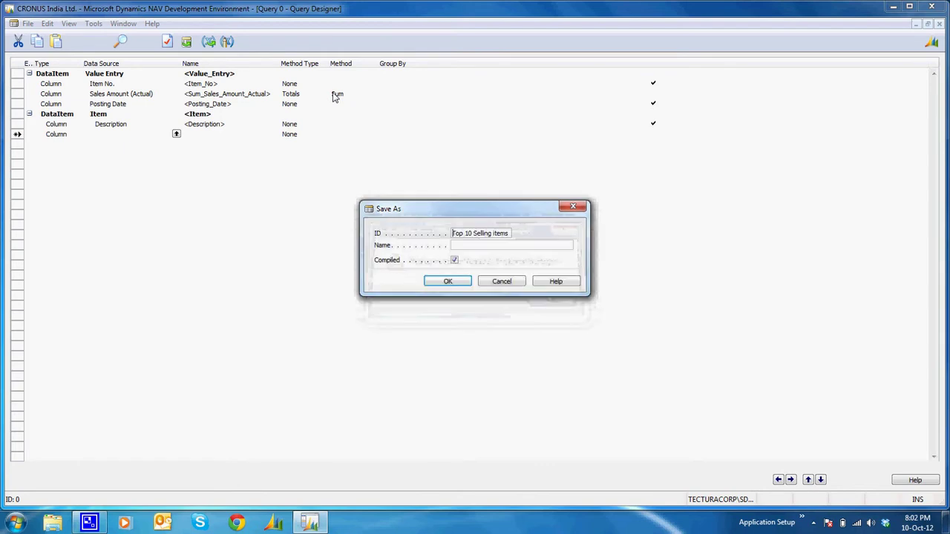
key(BackSpace)
text(500)
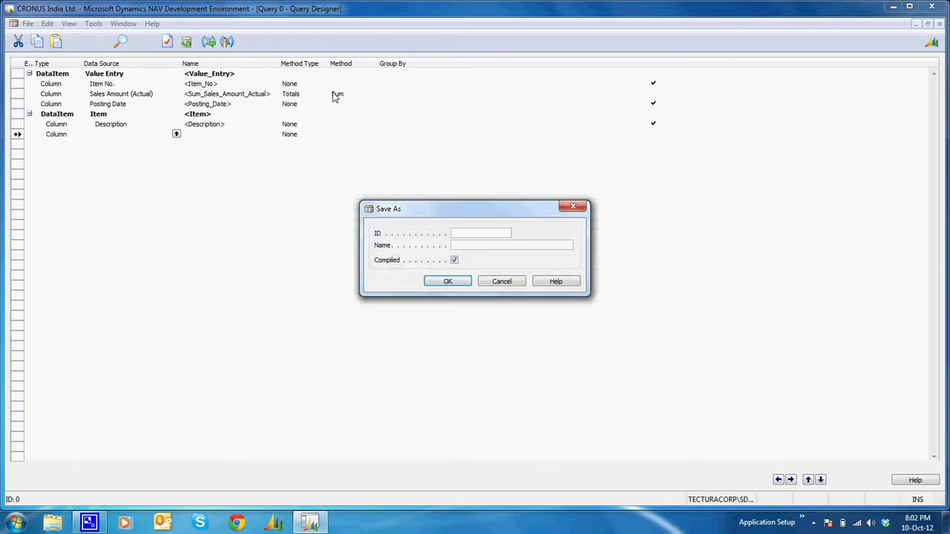
text(00)
key(Tab)
text(Top 10 Selling items)
key(Return)
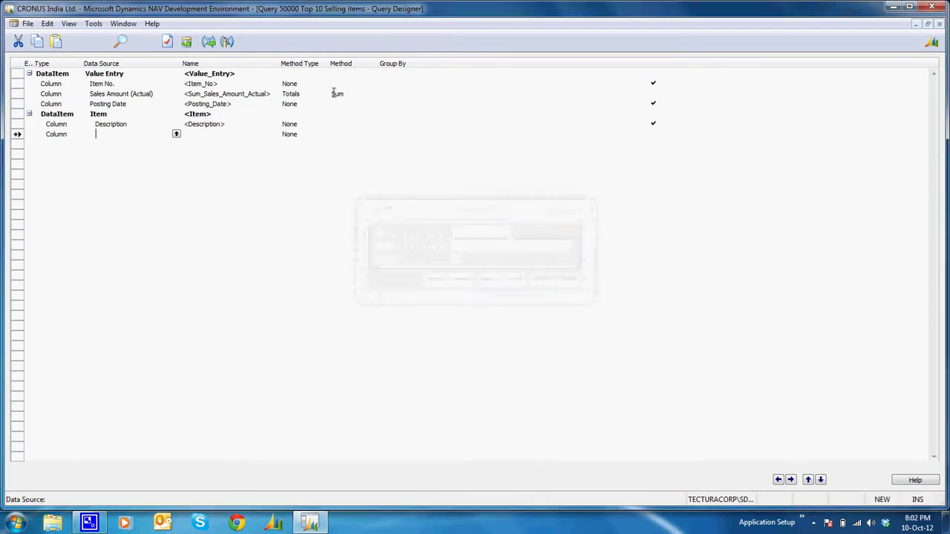
- Close the query design, run the Top 10 Selling items query to preview its rows, and close the preview
key(Escape)
key(Up)
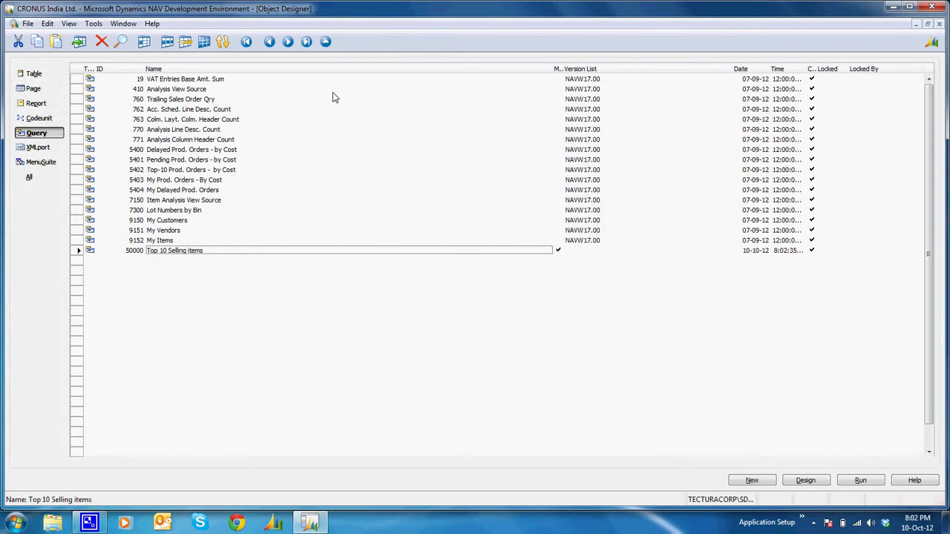
key(alt+r)
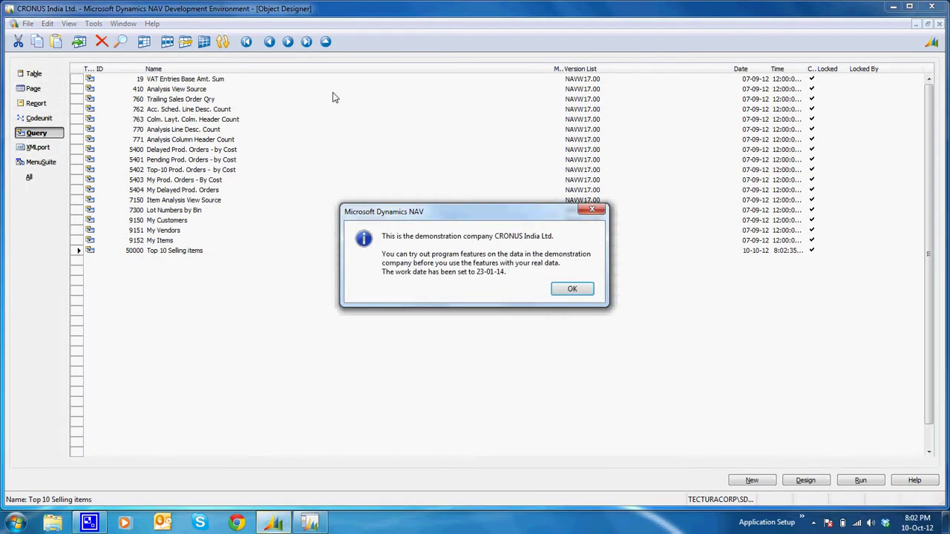
key(Return)
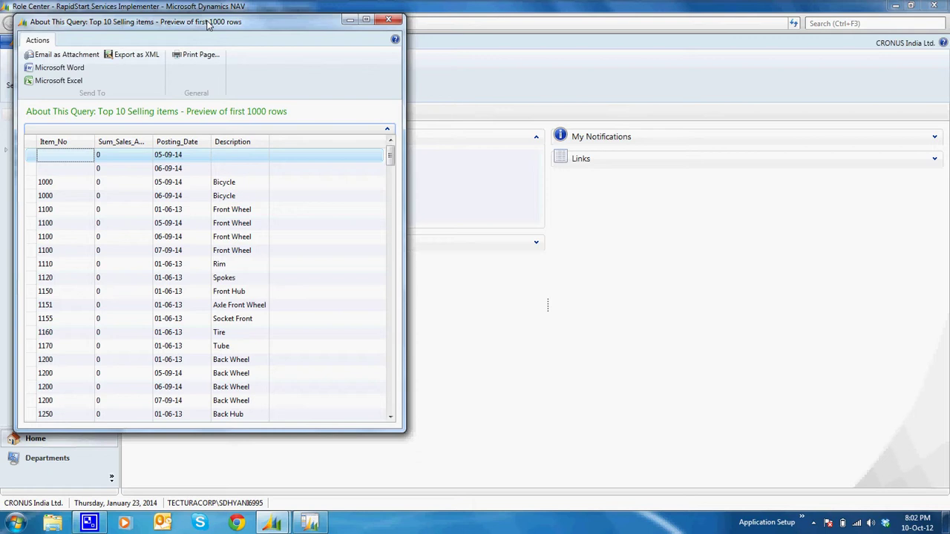
key(Escape)
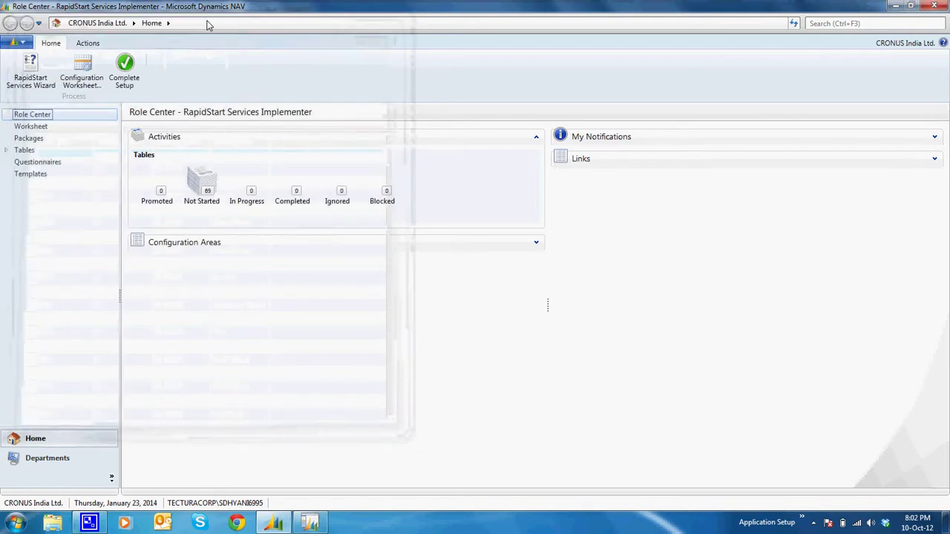
- Return to the development environment, reopen the Top 10 Selling items query in design, and set its TopNumberOfRows property to 10
key(alt+Tab)
key(alt+d)
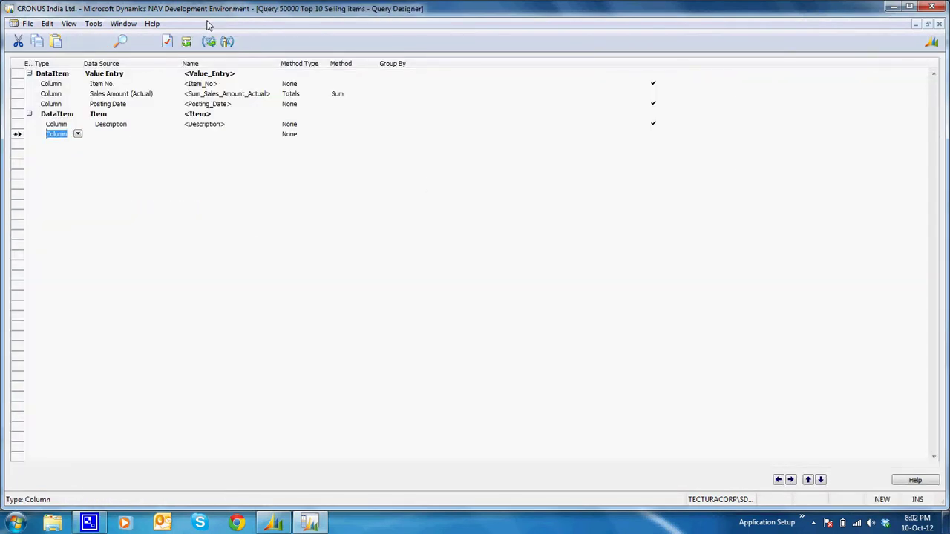
key(shift+F4)
key(Down)
key(Down)
key(Down)
key(Down)
key(Down)
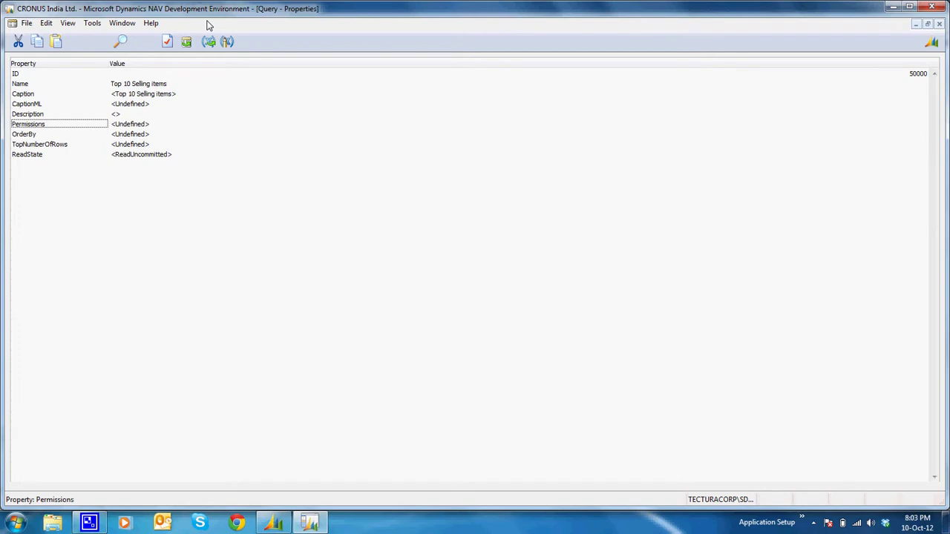
key(Down)
key(Down)
key(Tab)
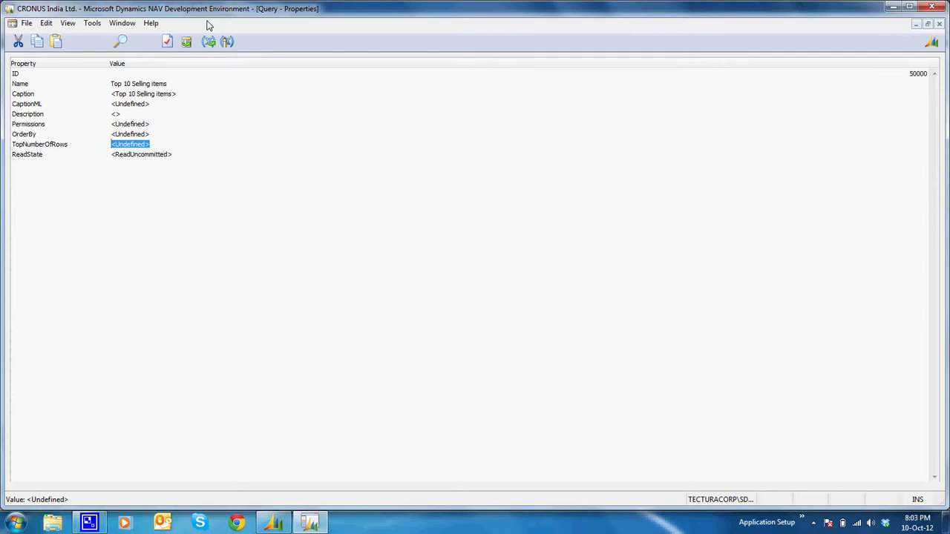
text(10)
key(Return)
key(Up)
key(Up)
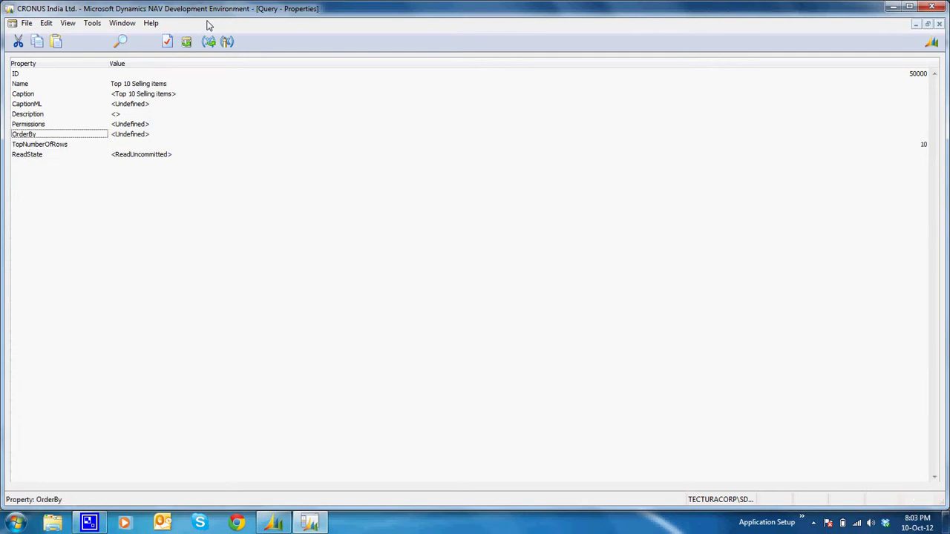
- Close the query properties, save and compile the query, and leave its design
key(Escape)
key(ctrl+s)
key(Return)
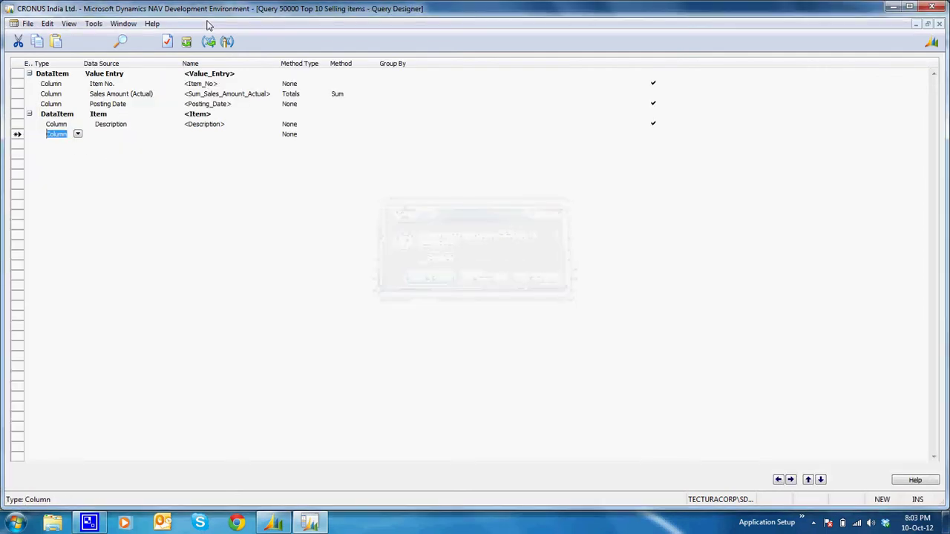
key(Up)
key(Escape)
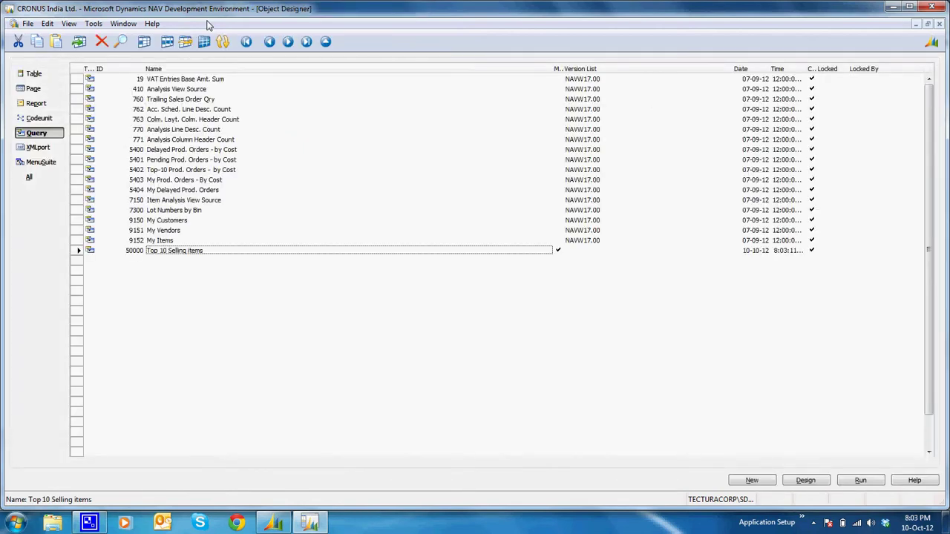
- Run the Top 10 Selling items query, examine its rows and the widened Sum_Sales_Amount_Actual column, and close the results
key(alt+r)
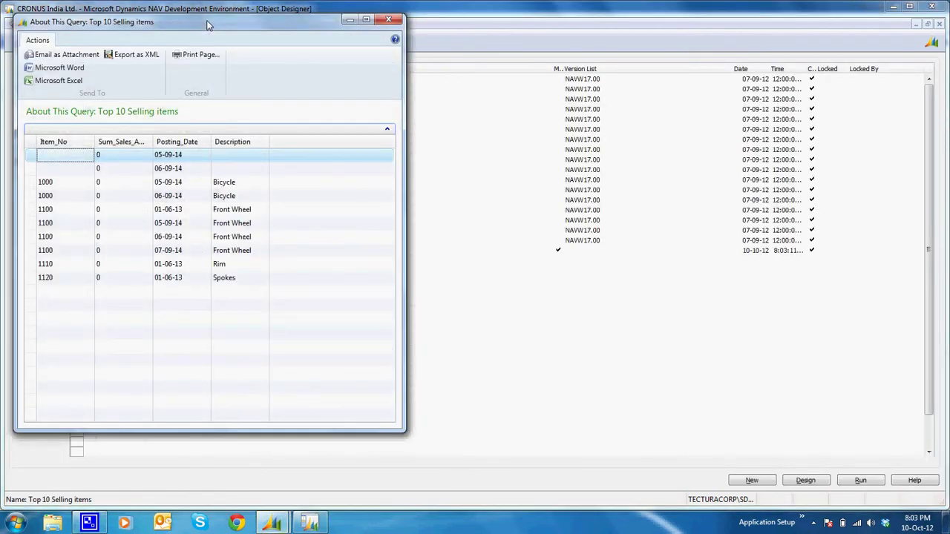
key(Down)
key(Down)
key(Down)
key(Down)
key(Down)
key(Down)
key(Down)
key(Down)
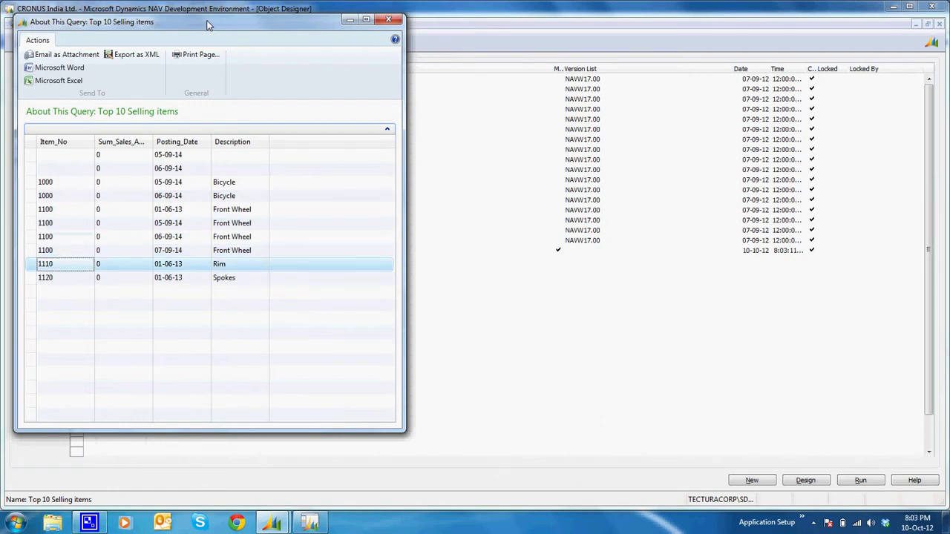
key(Up)
key(Up)
key(Up)
key(Up)
key(Up)
key(Up)
key(Up)
key(Up)
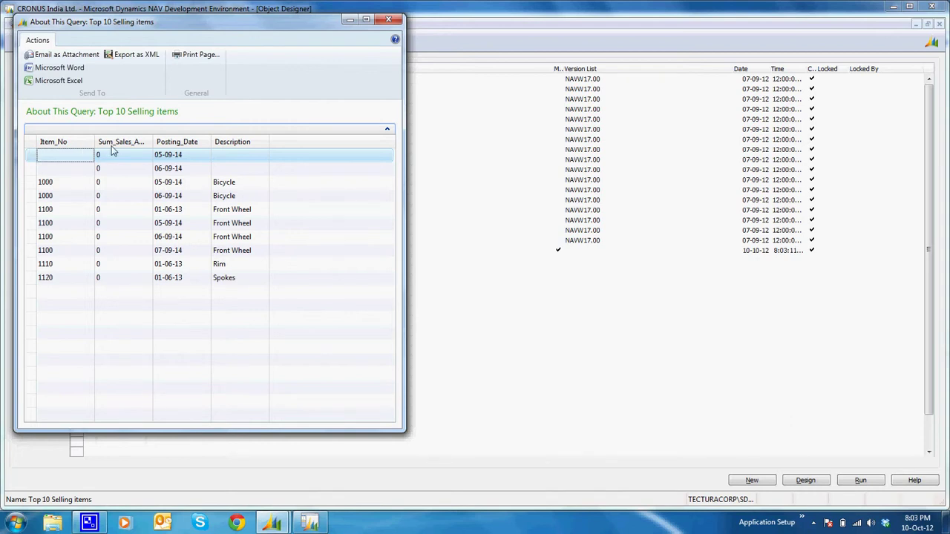
drag(153, 141, 200, 147)
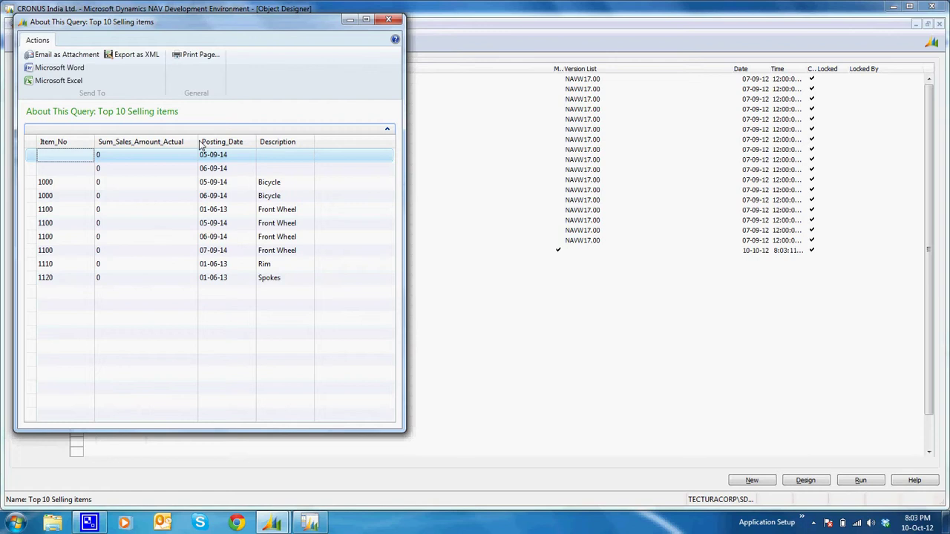
key(Escape)
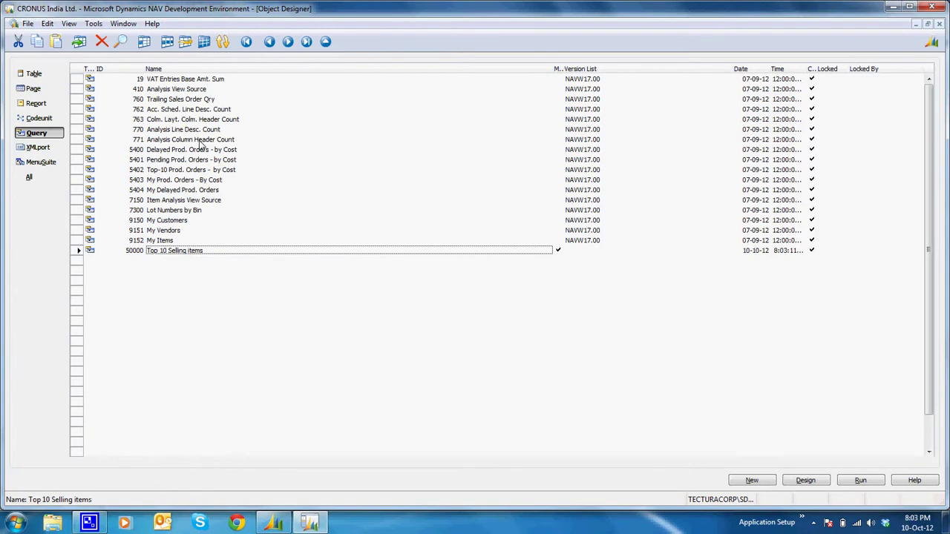
- Reopen the query's properties in design and choose Sum_Sales_Amount_Actual as the column for the OrderBy property
key(Down)
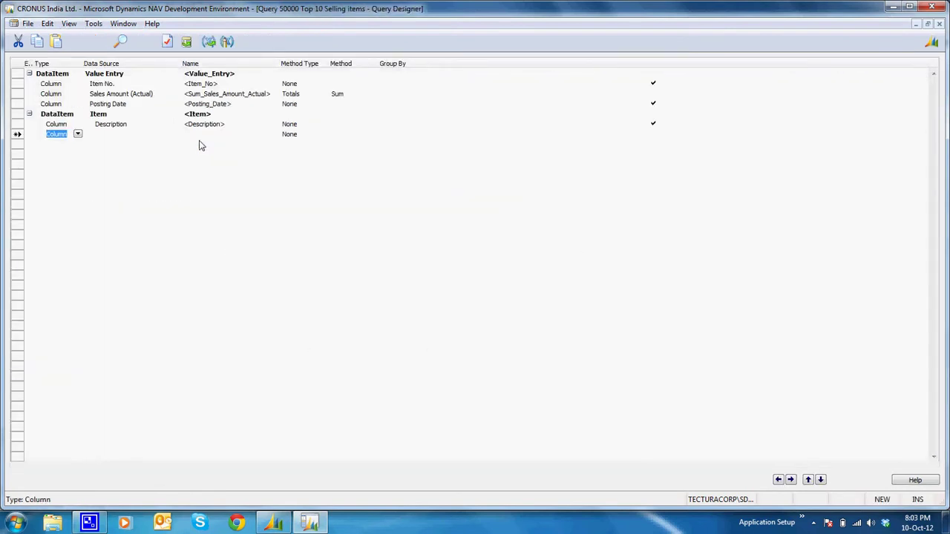
key(shift+F4)
key(Down)
key(Down)
key(Down)
key(Down)
key(Down)
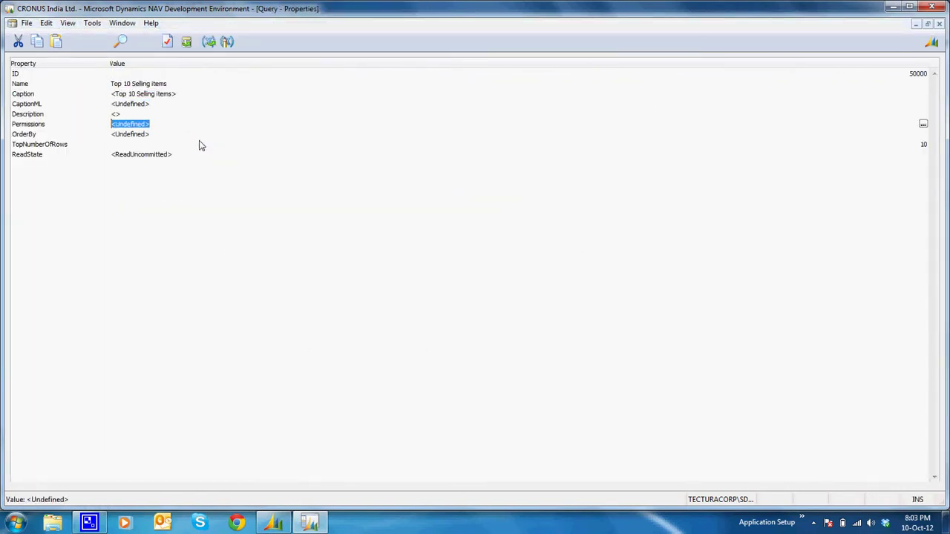
key(Down)
key(shift+F2)
key(F6)
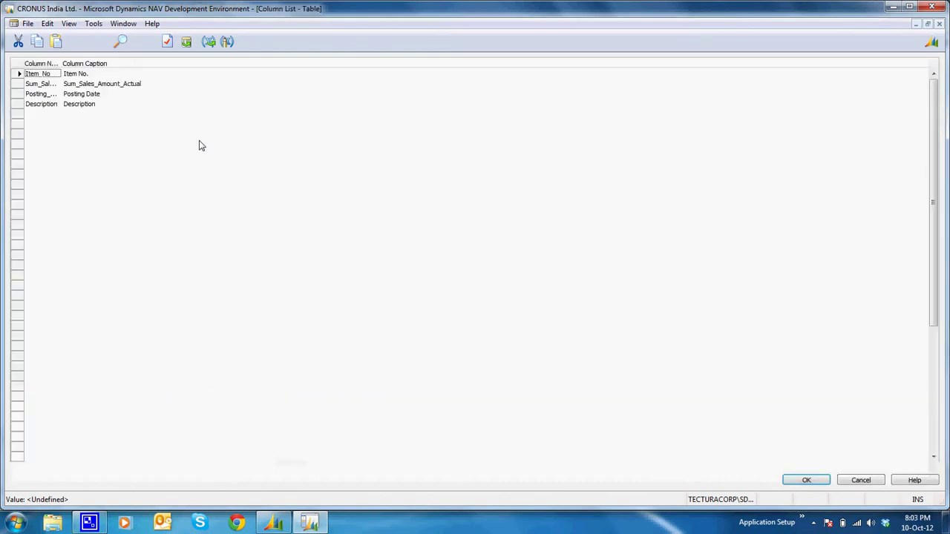
key(Down)
key(Down)
key(Up)
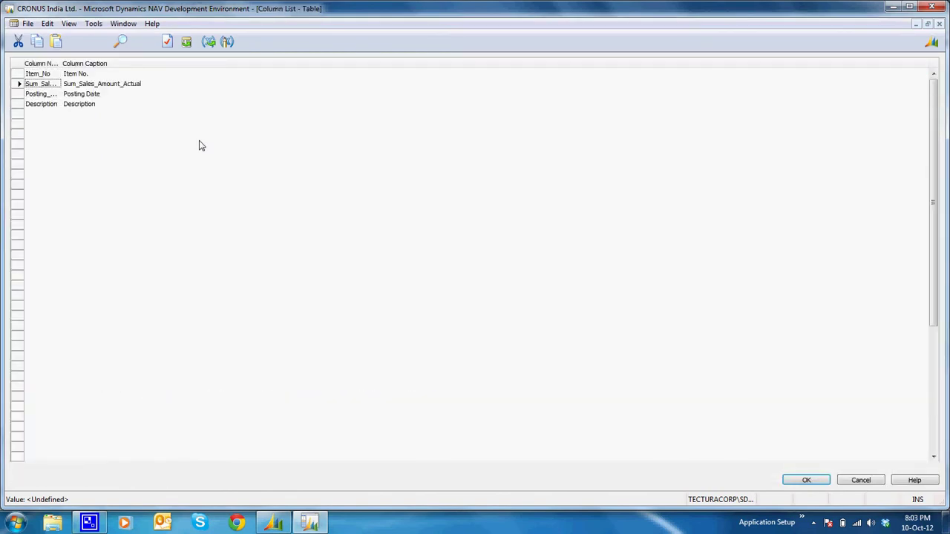
key(Return)
- Set the OrderBy direction to Descending, accept it, and save the query
key(Tab)
key(F6)
key(Down)
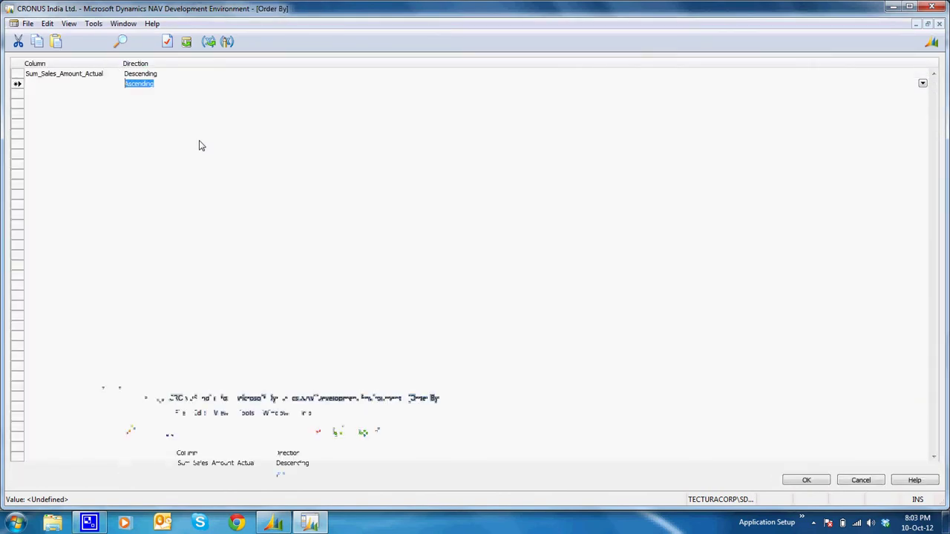
key(Return)
key(Return)
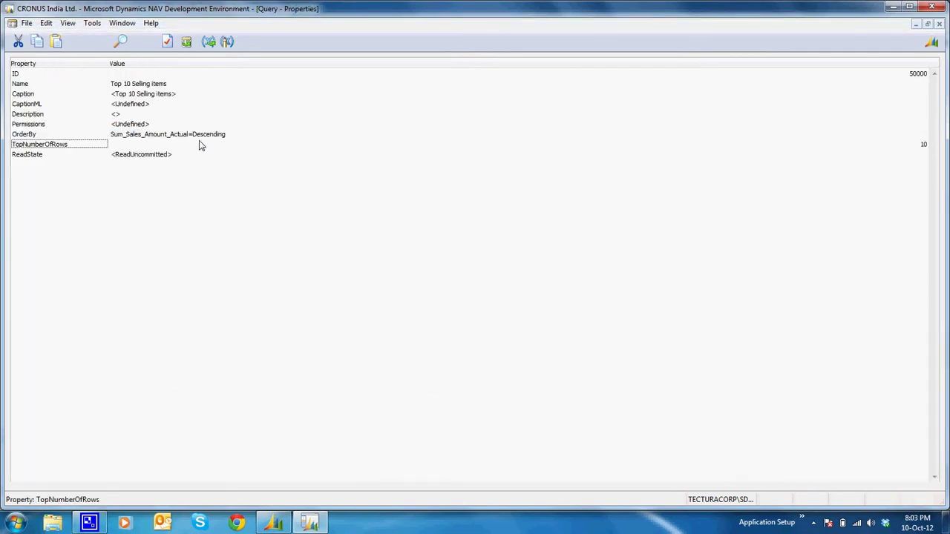
click(199, 145)
key(Escape)
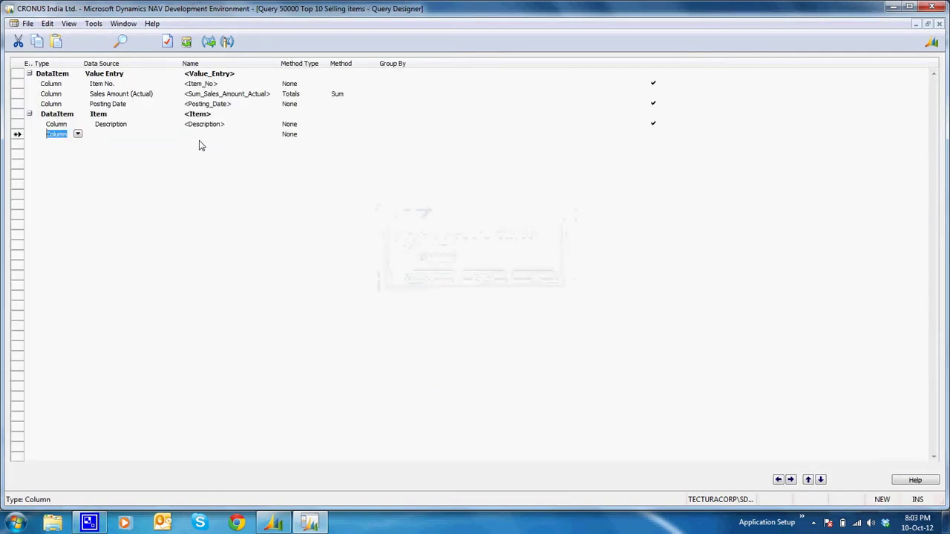
- Run the Top 10 Selling items query, examine the listed items and their sales amounts, and close the results
key(ctrl+r)
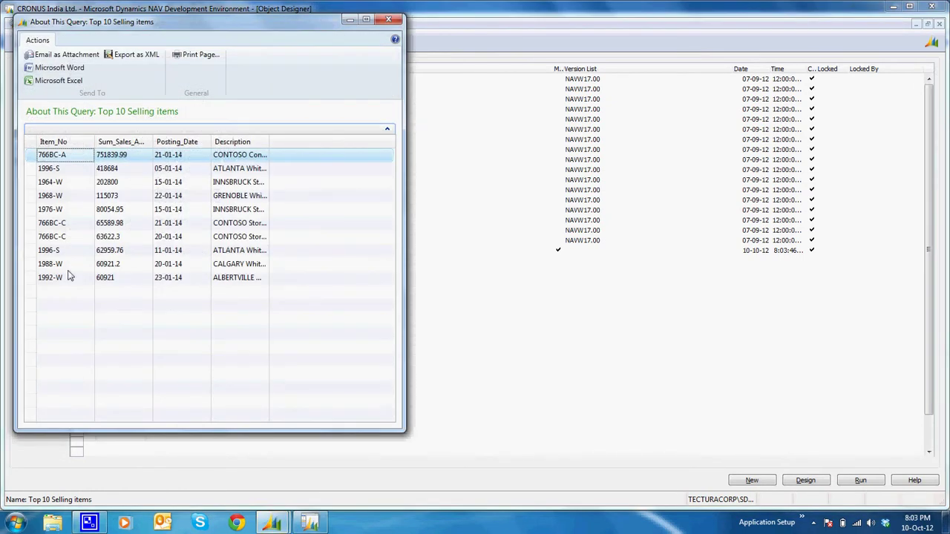
drag(59, 276, 56, 150)
drag(67, 329, 65, 182)
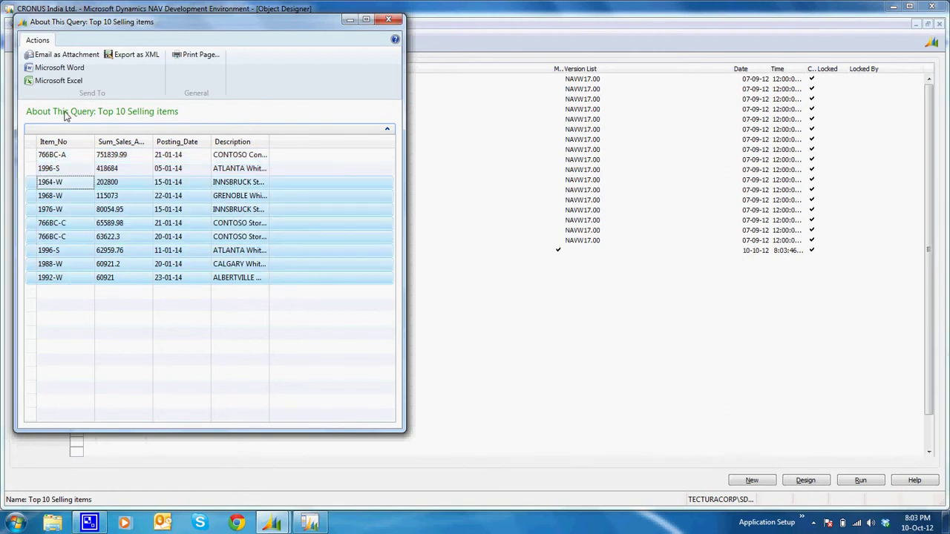
click(104, 156)
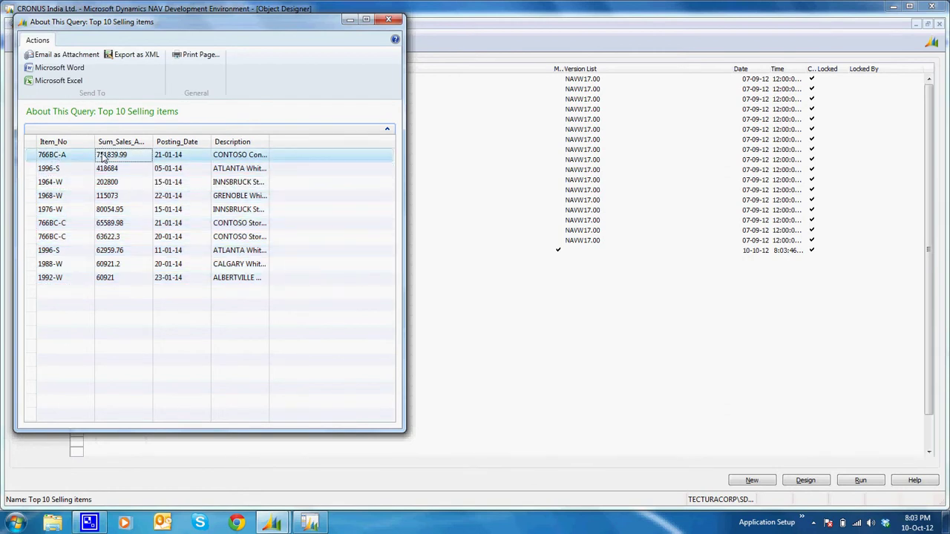
drag(104, 156, 116, 276)
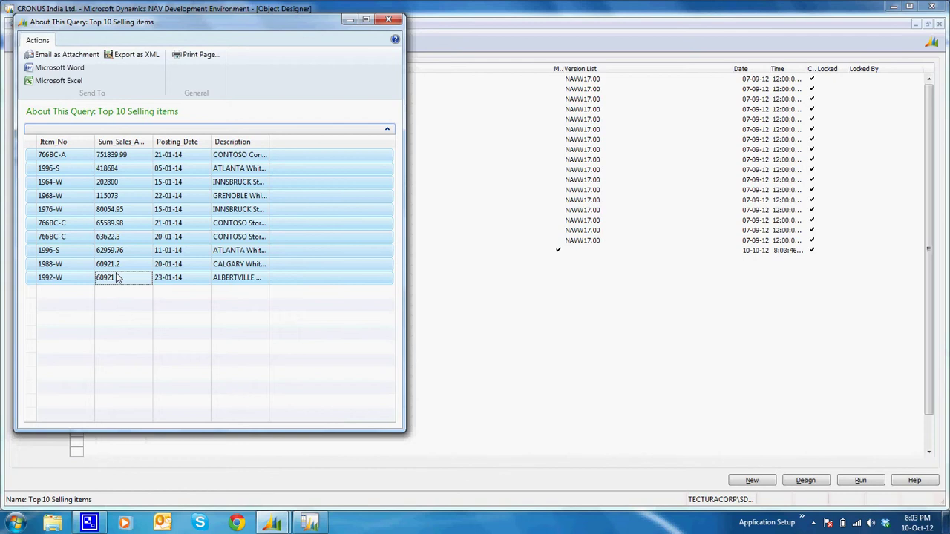
click(390, 20)
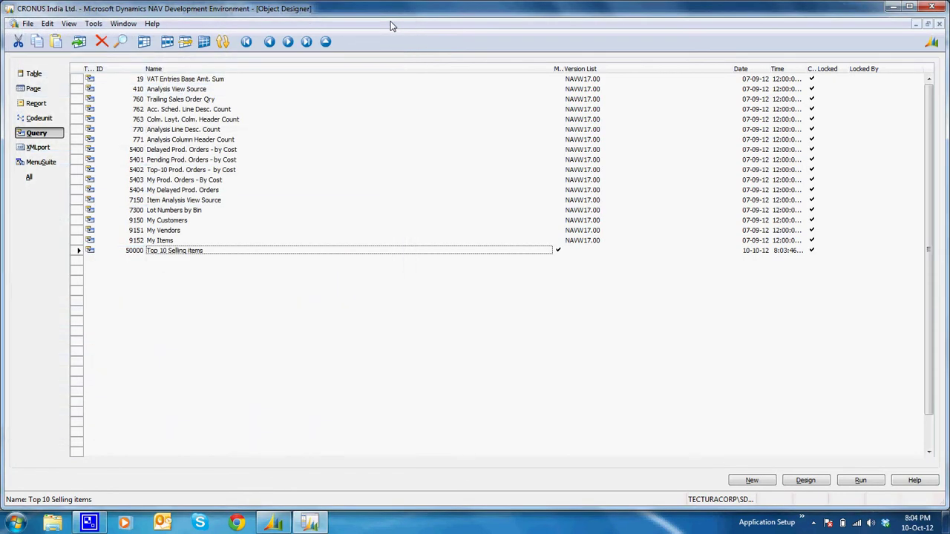
- Switch to the Microsoft Dynamics NAV client, search for charts, and browse the Generic Charts list
click(287, 520)
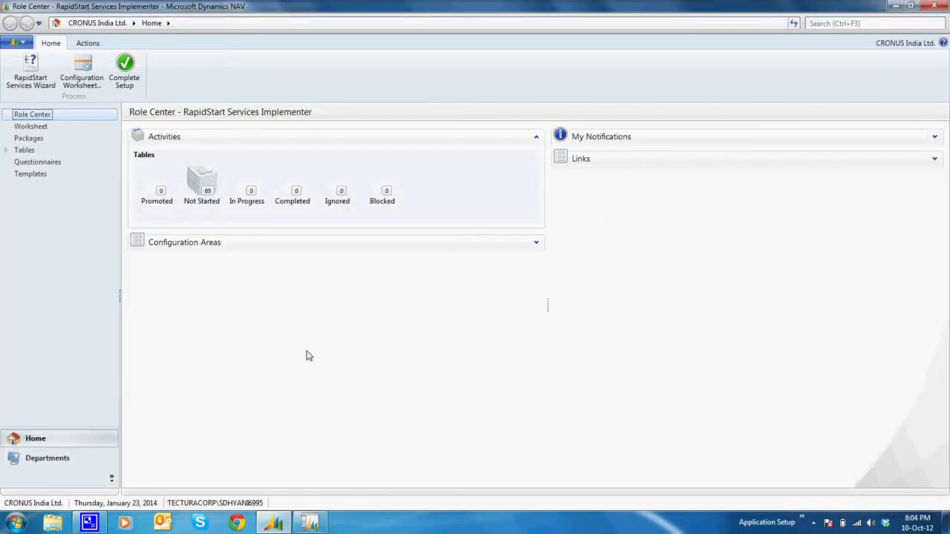
click(841, 23)
text(charts)
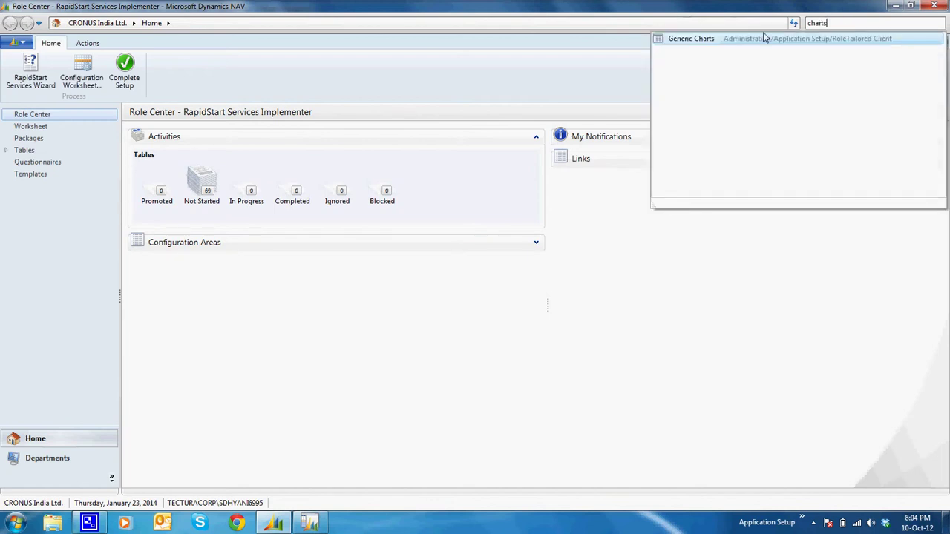
click(705, 38)
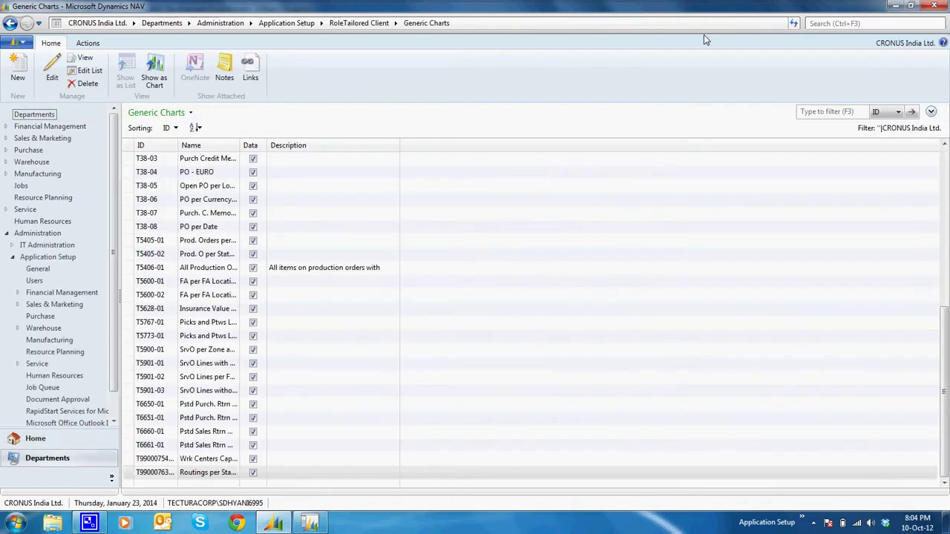
click(944, 253)
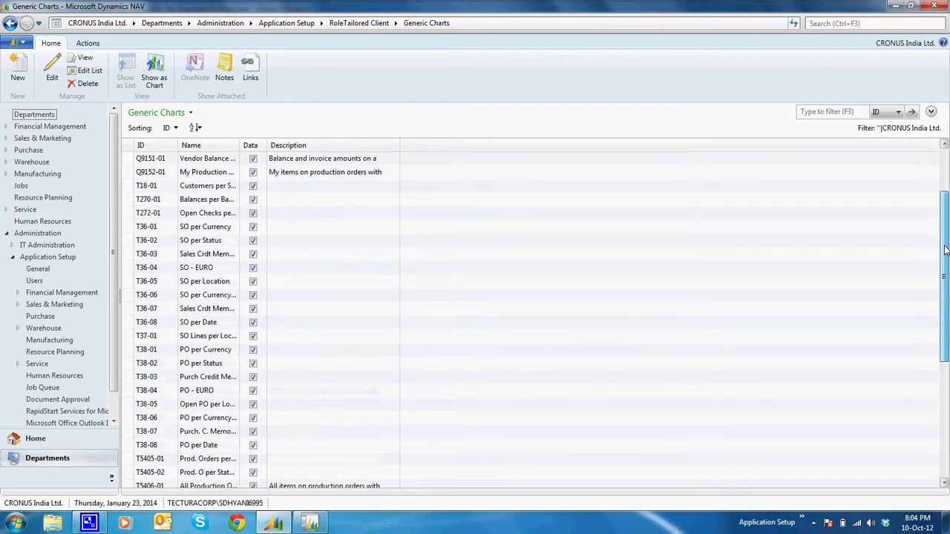
- Create a new generic chart with the ID TEST and the name Item By Sales
drag(946, 251, 946, 370)
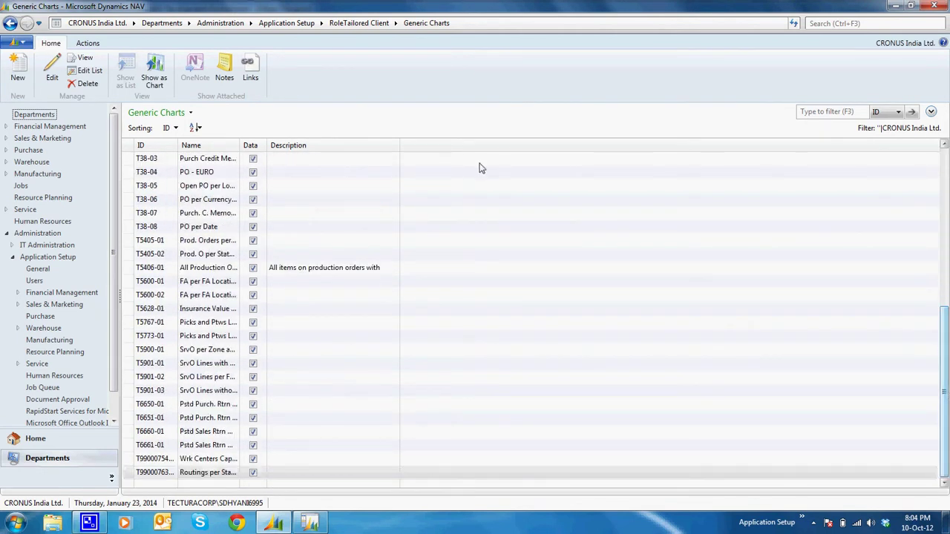
click(17, 74)
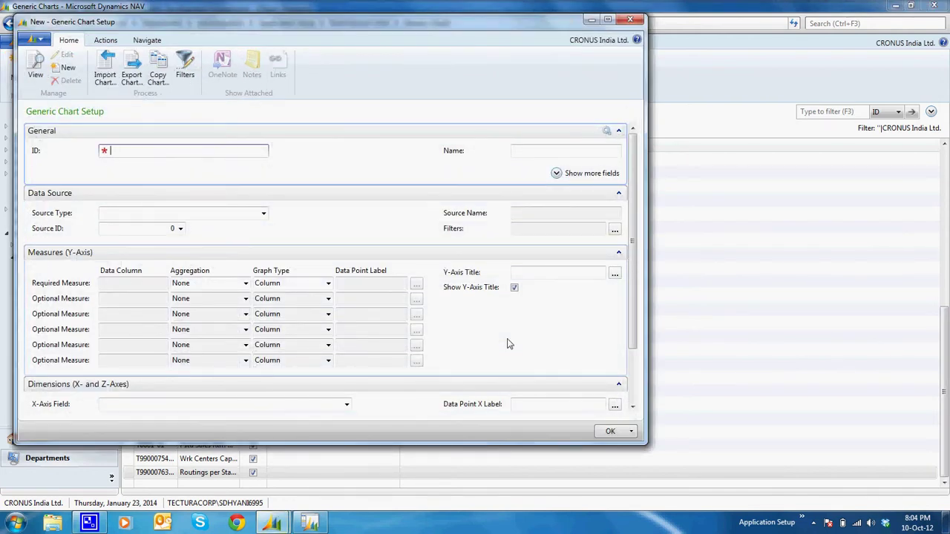
text(Test)
key(Tab)
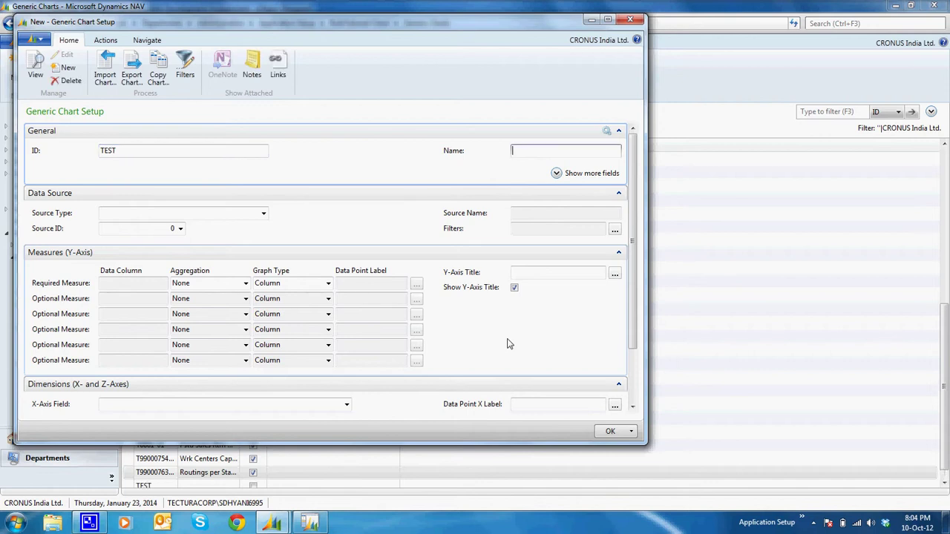
text(Item By Sales)
key(Tab)
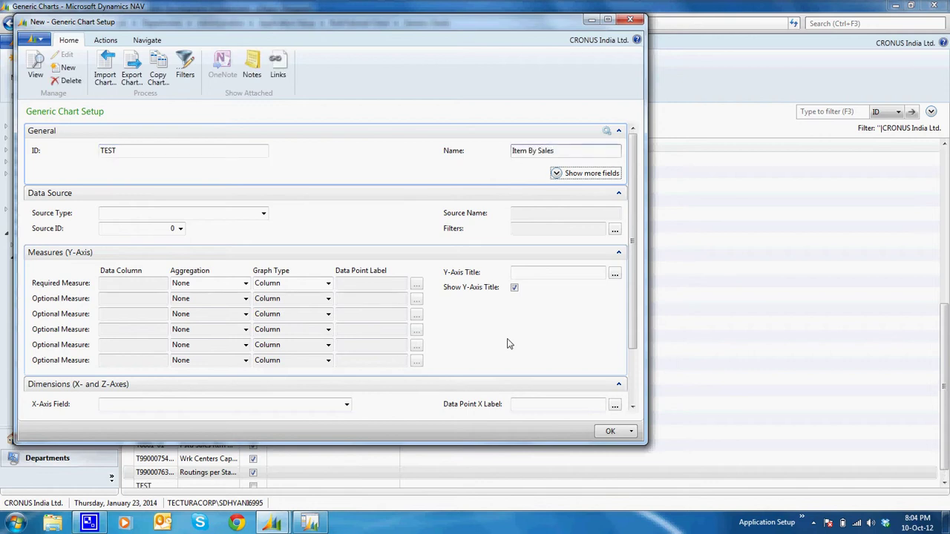
- Set the chart's data source to source type Query with source ID 50000
click(263, 213)
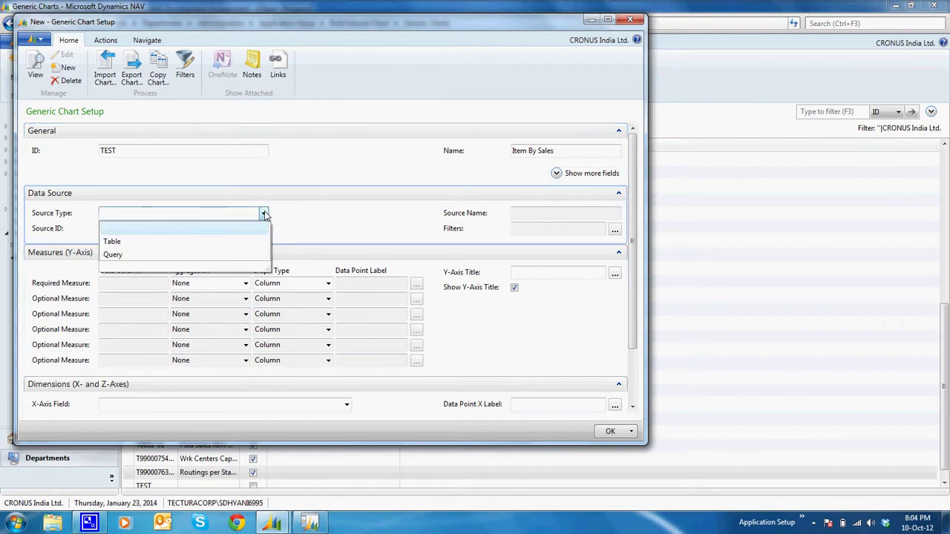
click(190, 255)
click(171, 230)
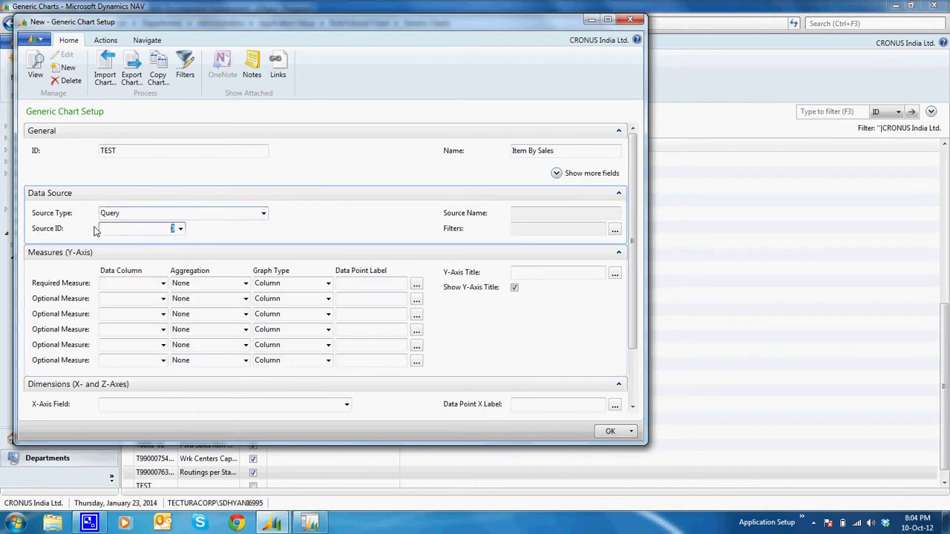
text(50000)
key(Tab)
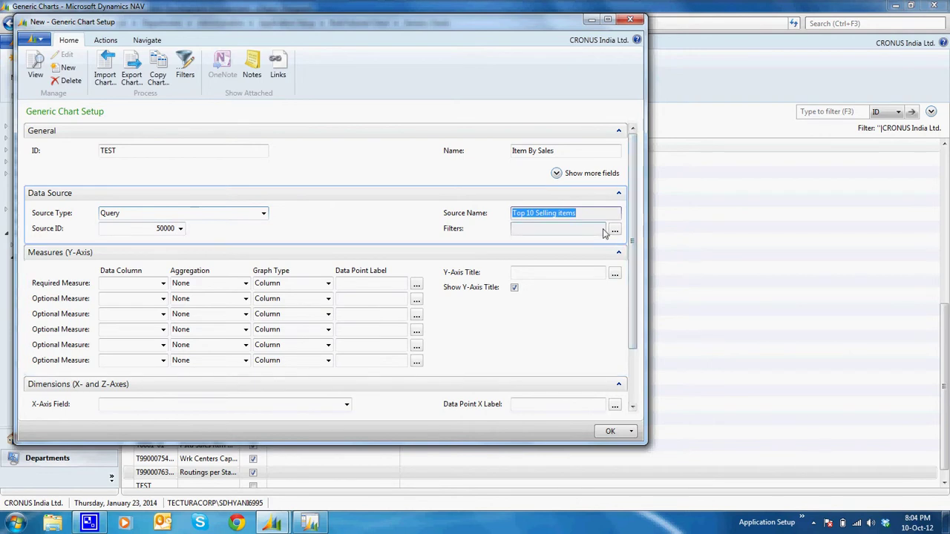
key(Tab)
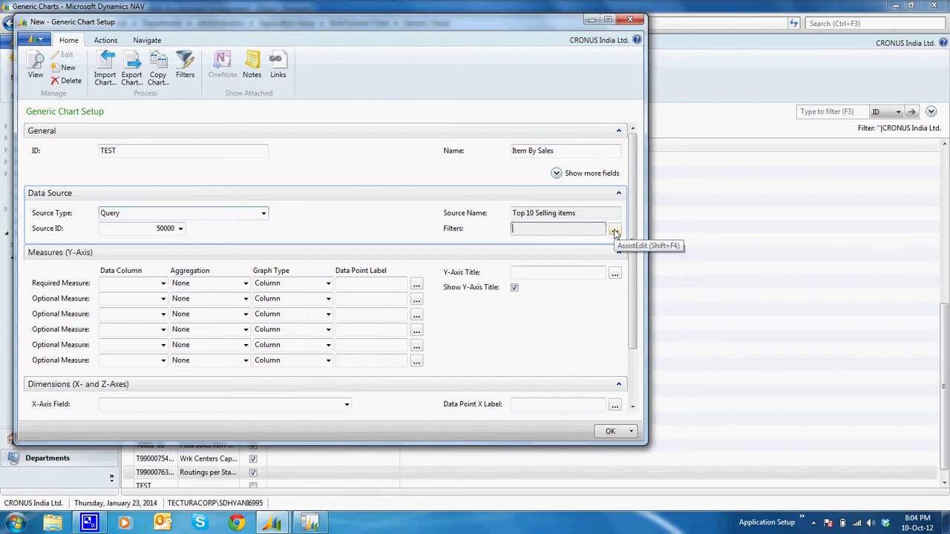
- Add a chart filter on the Posting_Date column with the value ..w-10D and accept it
click(615, 231)
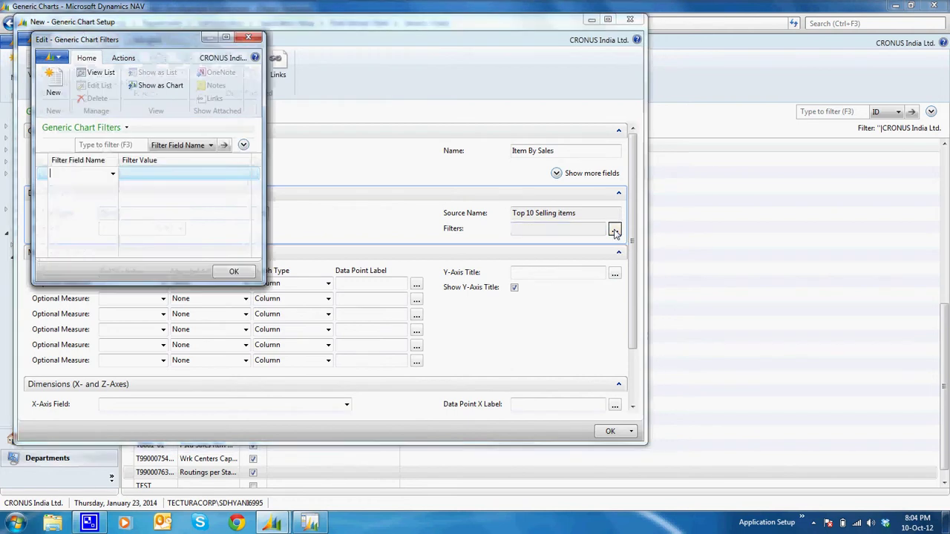
click(111, 174)
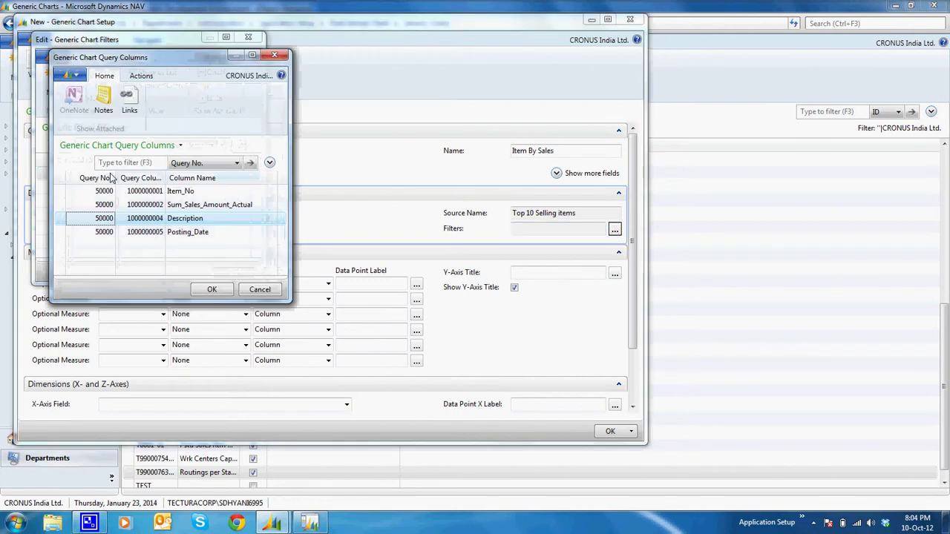
double_click(170, 233)
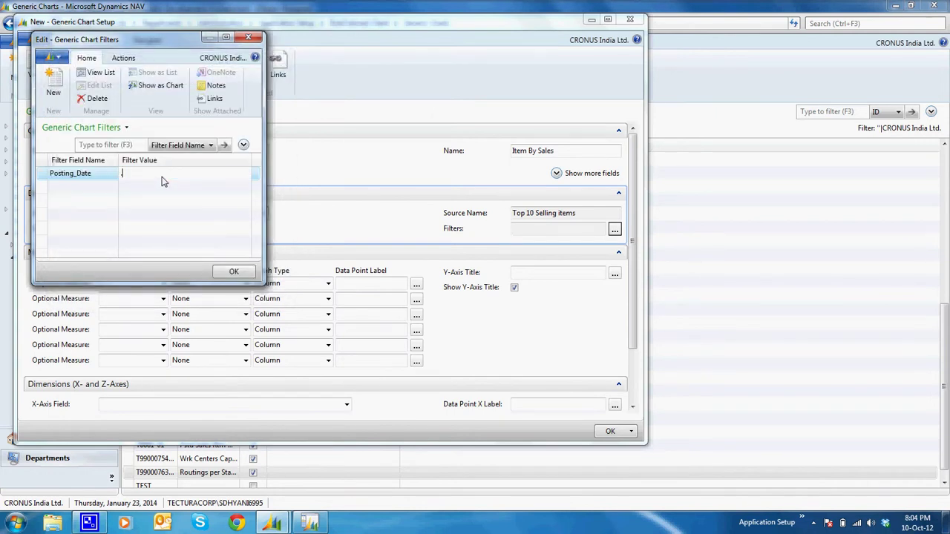
text(..w-10D)
click(233, 273)
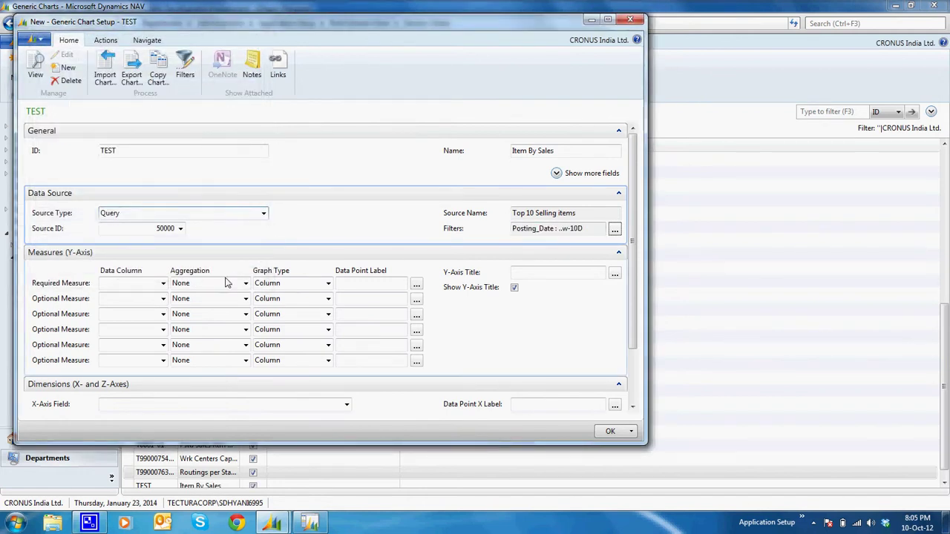
- Choose Sum_Sales_Amount_Actual as the required measure's data column, keeping Sum aggregation and the Column graph type
click(163, 285)
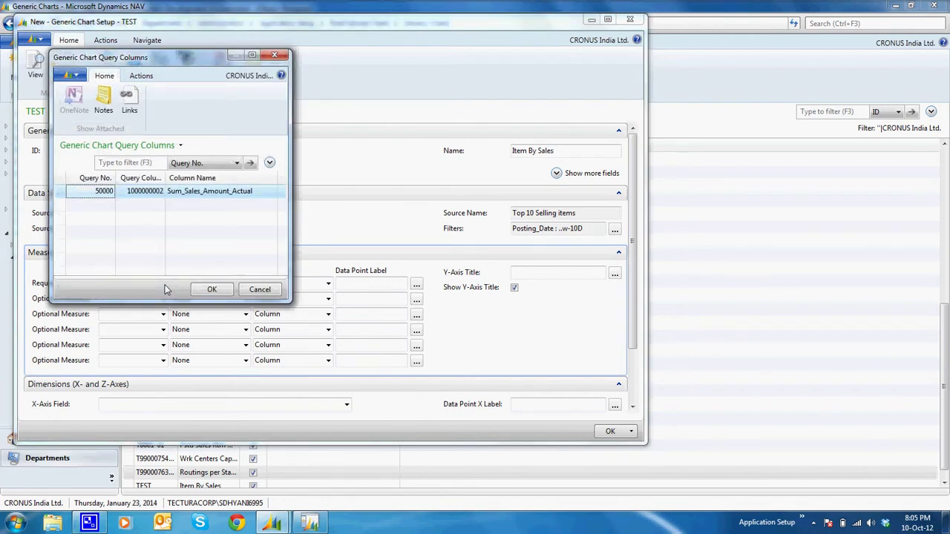
key(Return)
key(Tab)
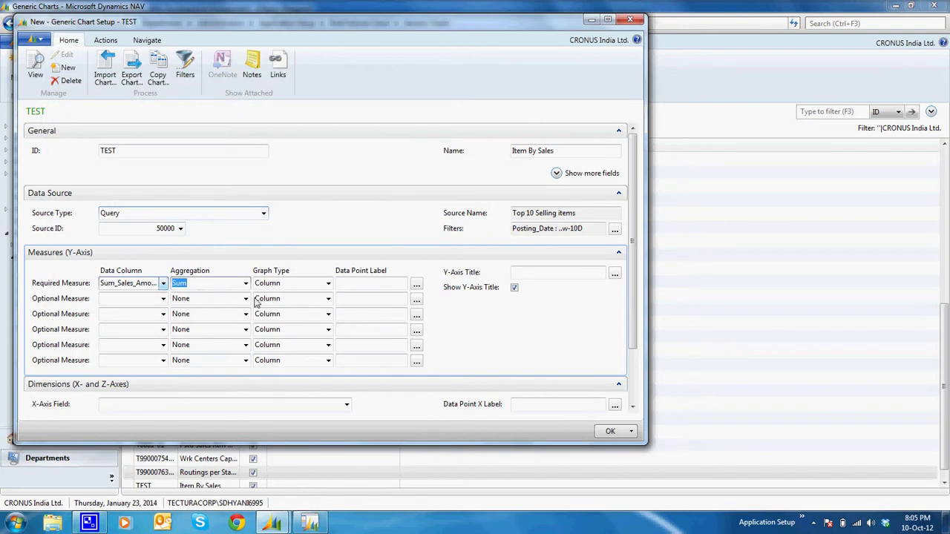
key(Tab)
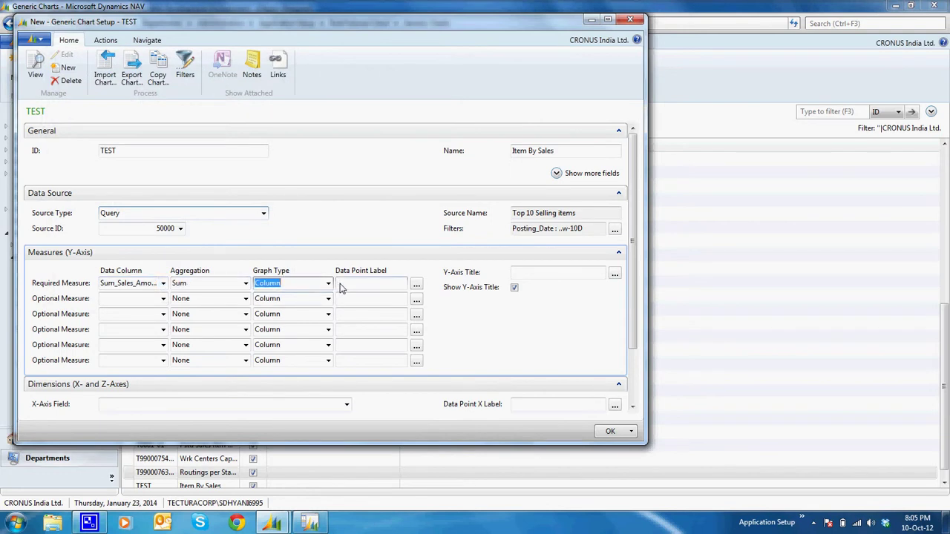
key(Tab)
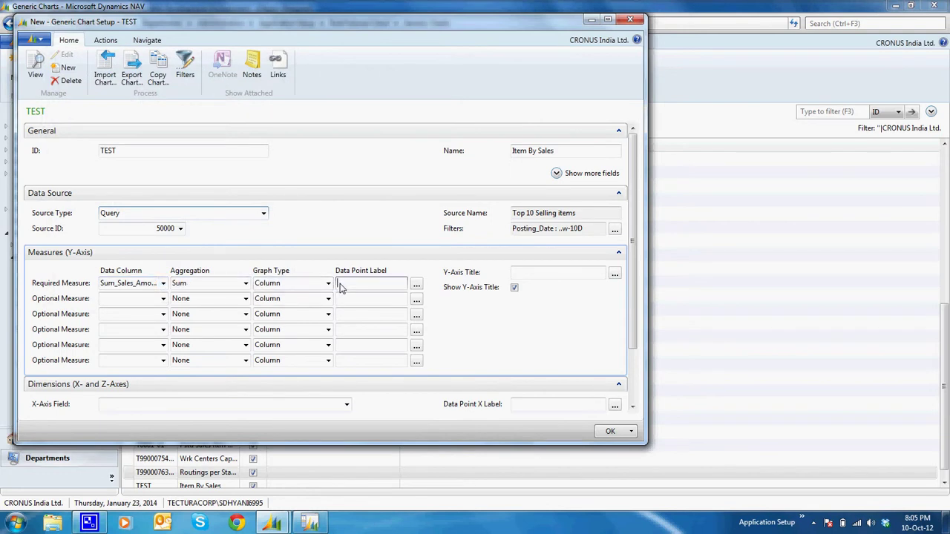
- Enter an ENG caption of Sales Amount for the required measure's data point label, and title the Y-axis Sales Amount
click(416, 286)
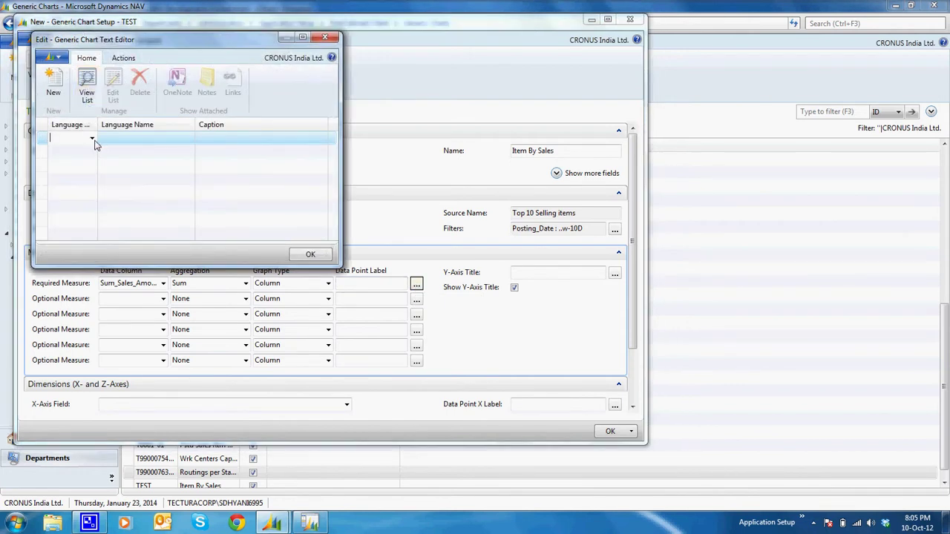
click(92, 138)
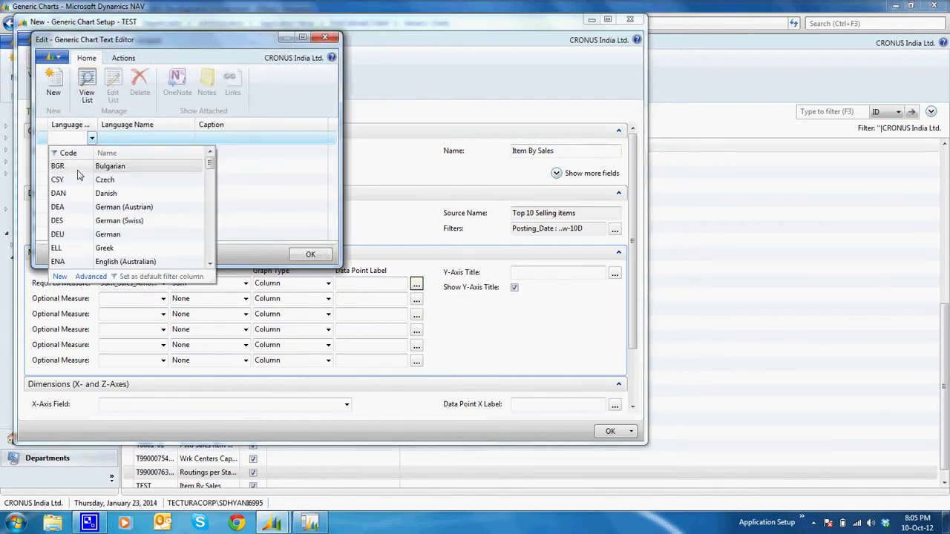
text(ENG)
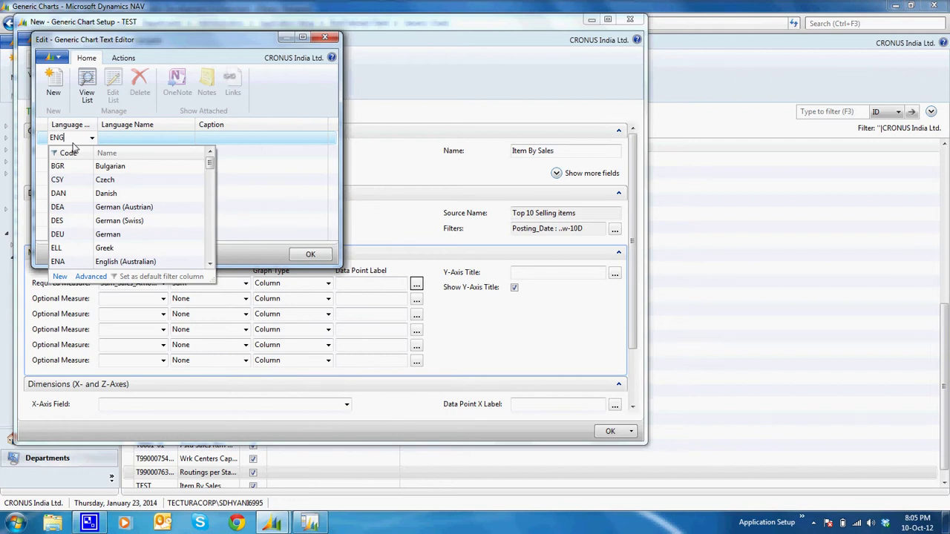
click(59, 165)
click(259, 146)
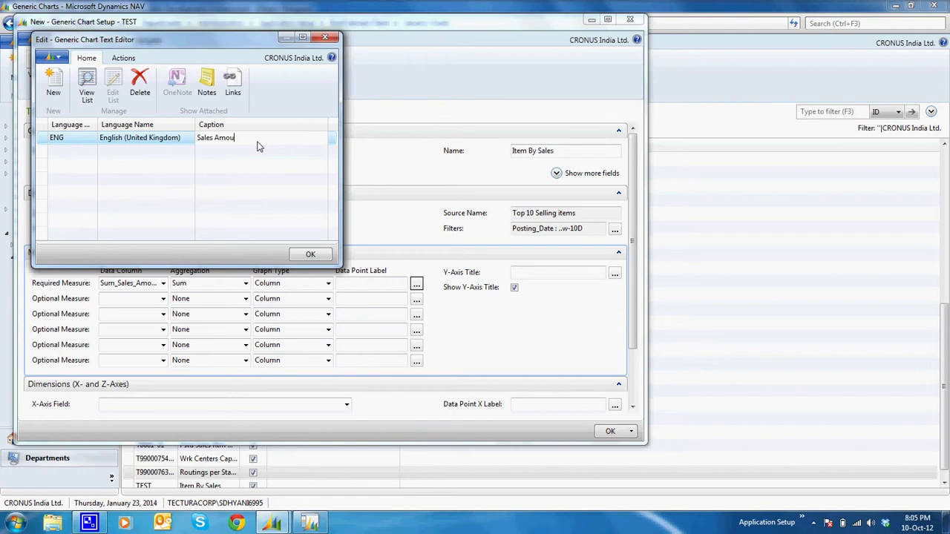
click(311, 254)
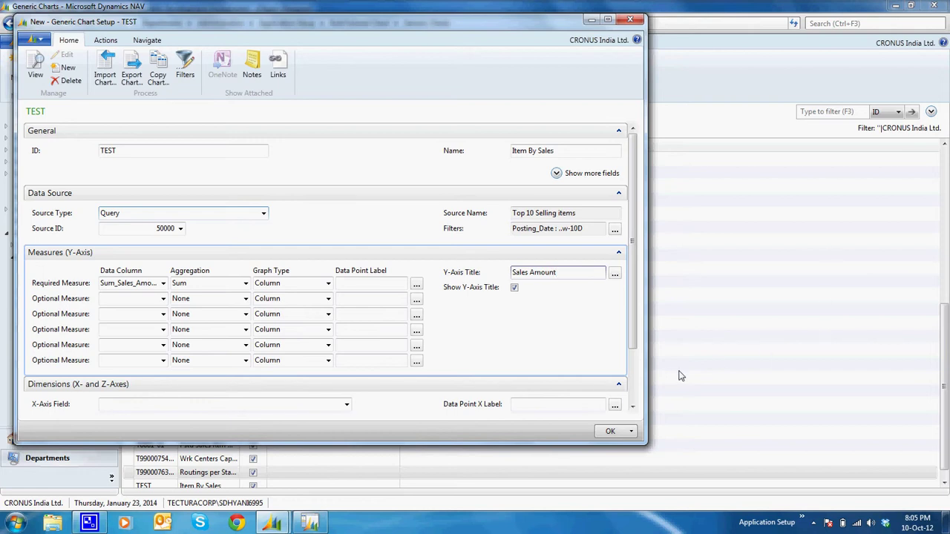
- Choose Item_No as the X-axis field and accept the chart setup
click(632, 382)
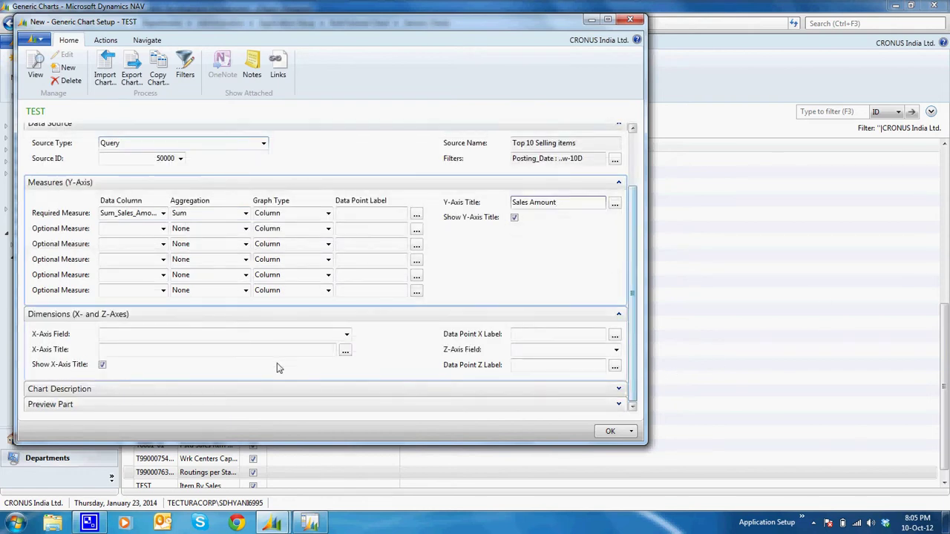
click(344, 334)
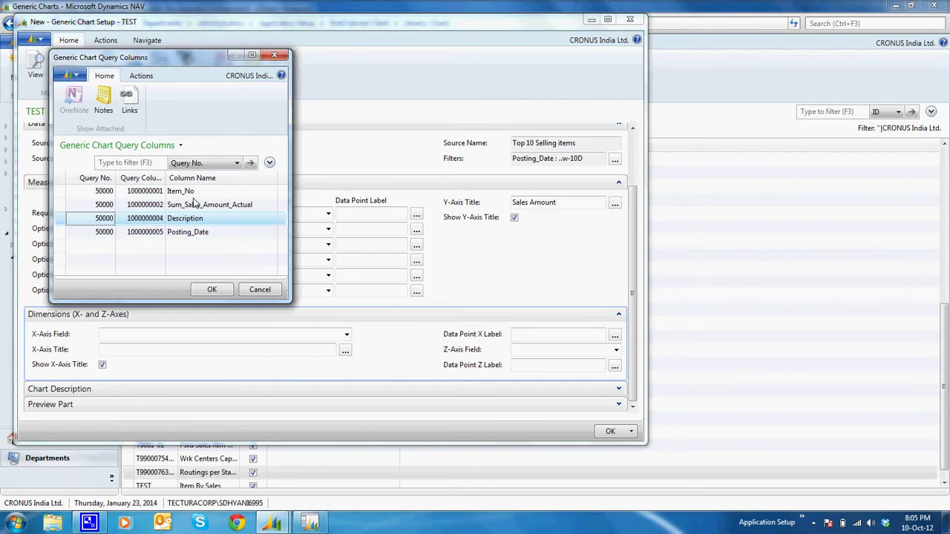
click(195, 193)
click(195, 217)
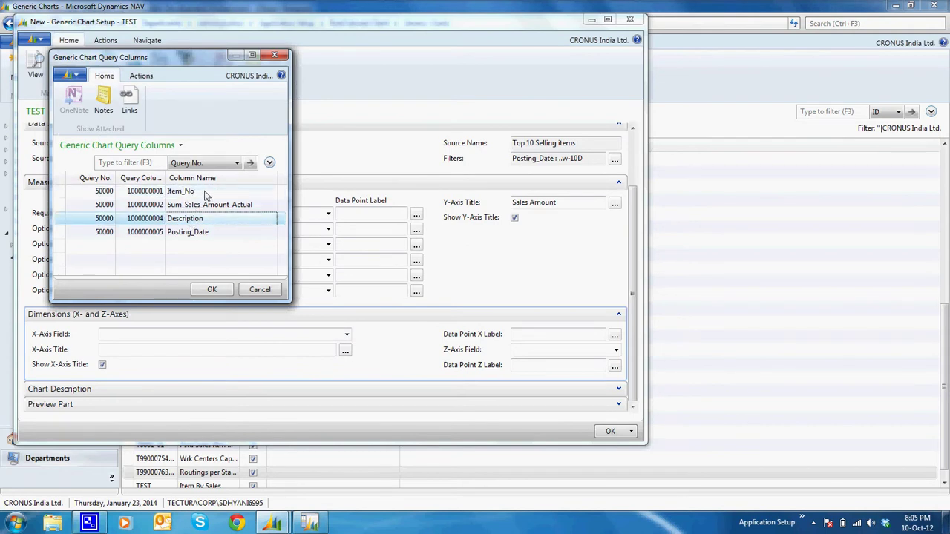
click(208, 195)
click(194, 223)
double_click(204, 195)
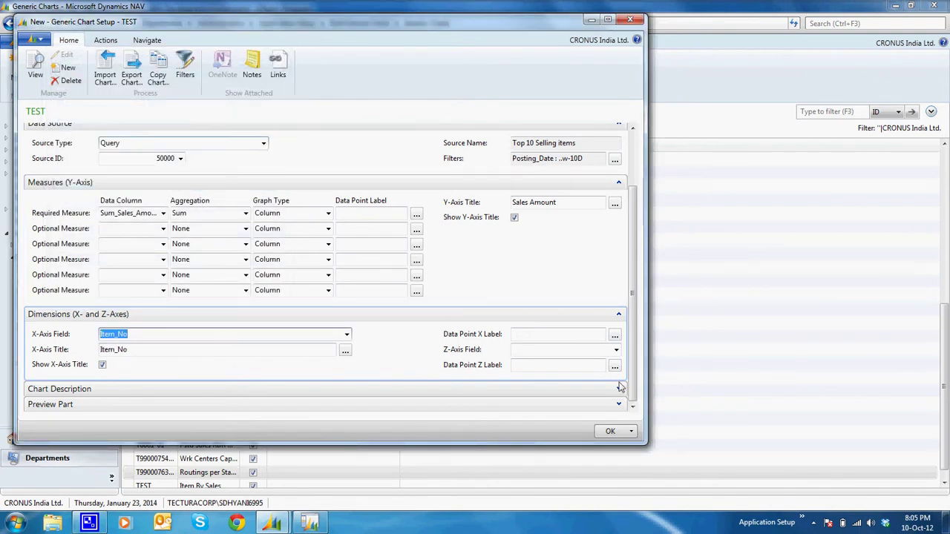
click(611, 432)
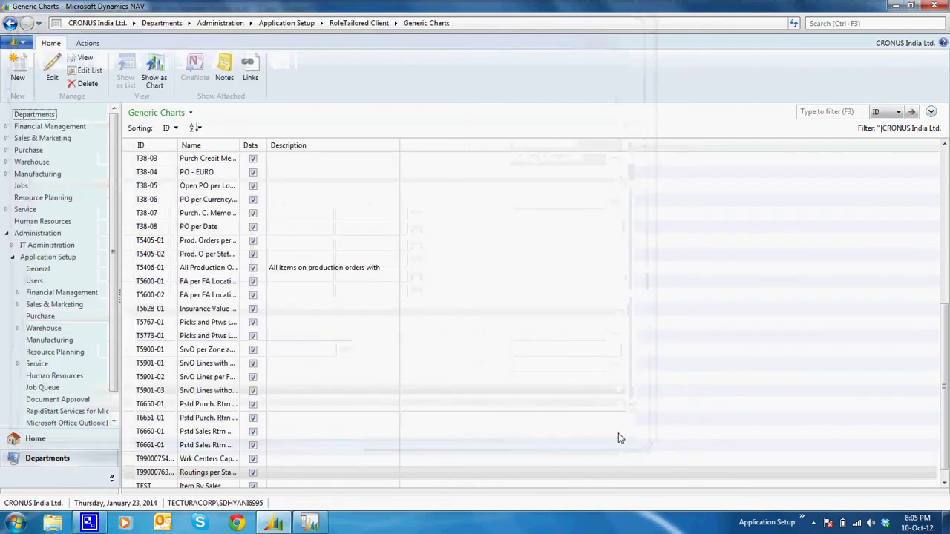
- Check the new Item By Sales chart's entry at the end of the Generic Charts list
click(219, 476)
key(Tab)
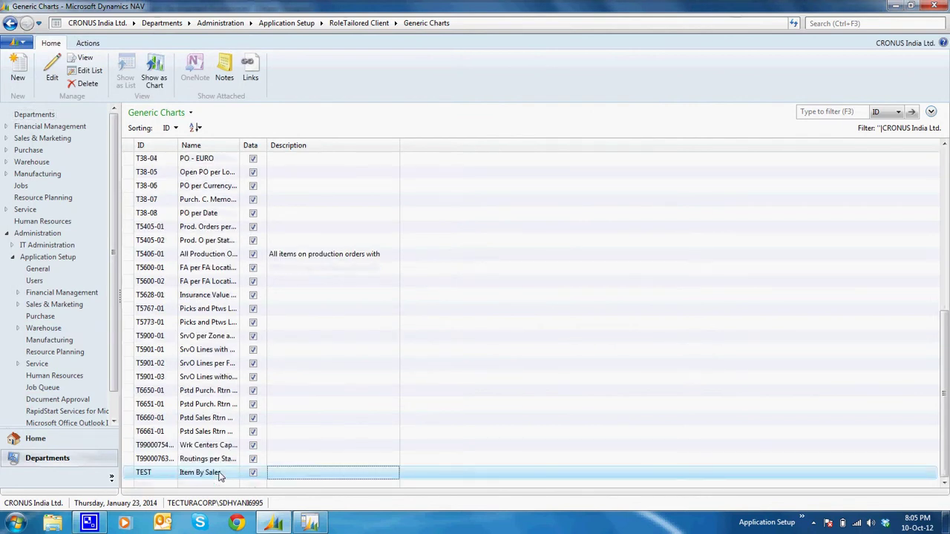
key(Down)
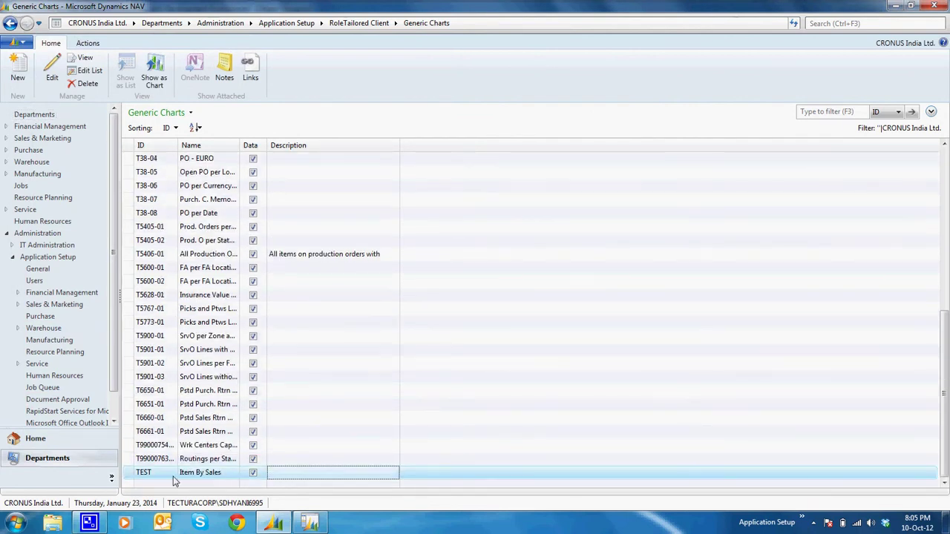
drag(152, 473, 78, 438)
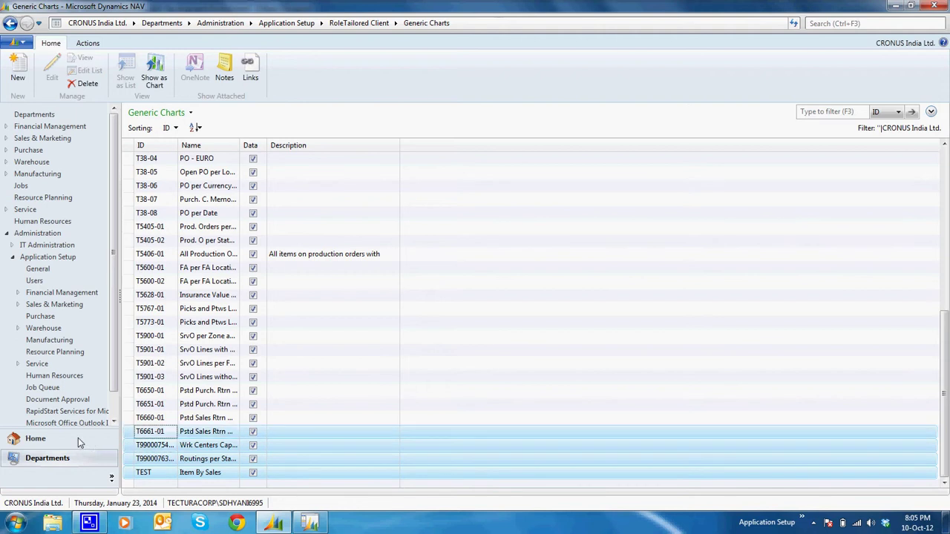
- Go to the Role Center, start customizing its page, and add a Chart Part to the layout
click(36, 438)
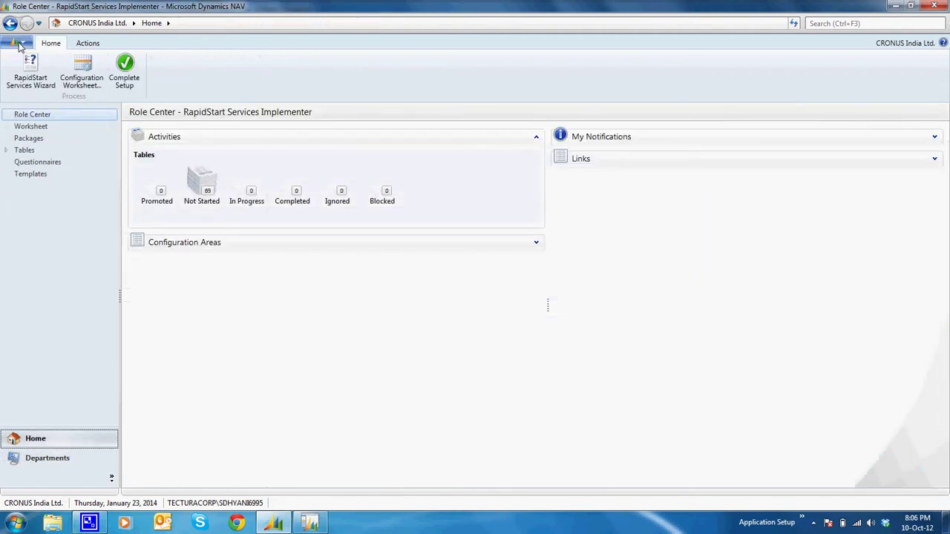
click(21, 44)
mouse_move(52, 172)
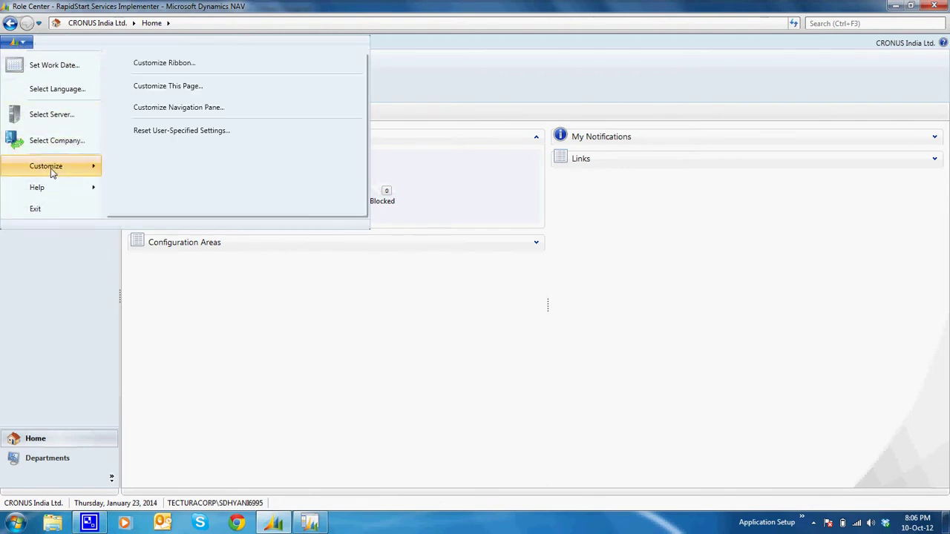
click(177, 93)
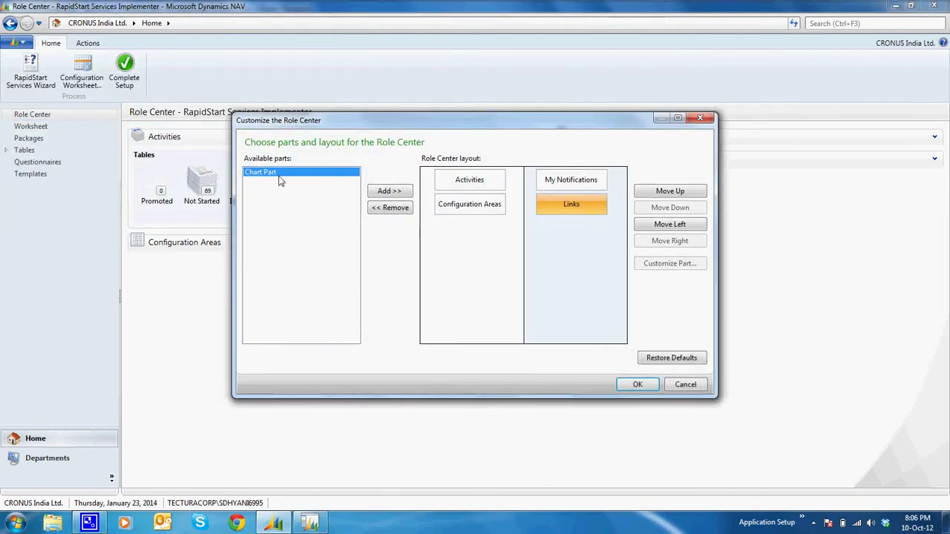
click(376, 191)
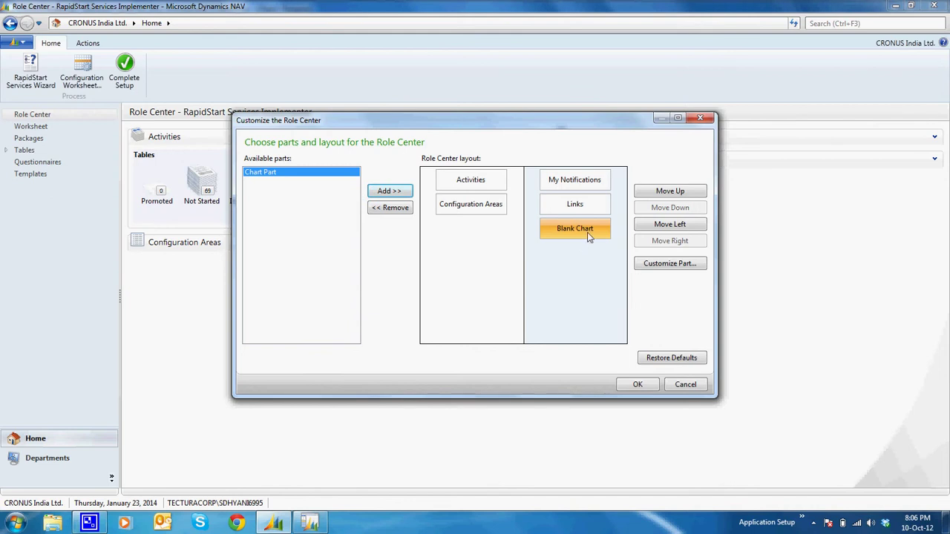
- Assign the Item By Sales chart (ID TEST) to the blank chart part and apply the Role Center layout
click(670, 264)
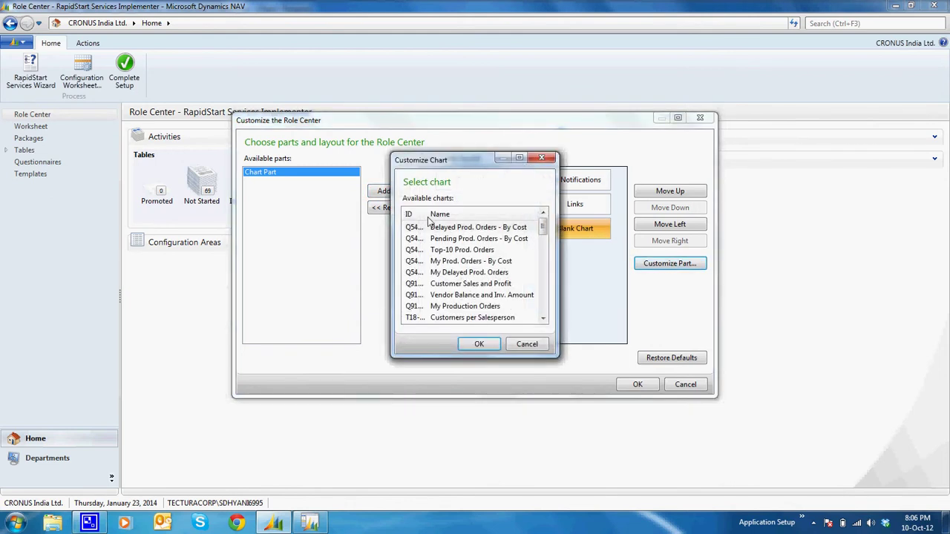
click(544, 307)
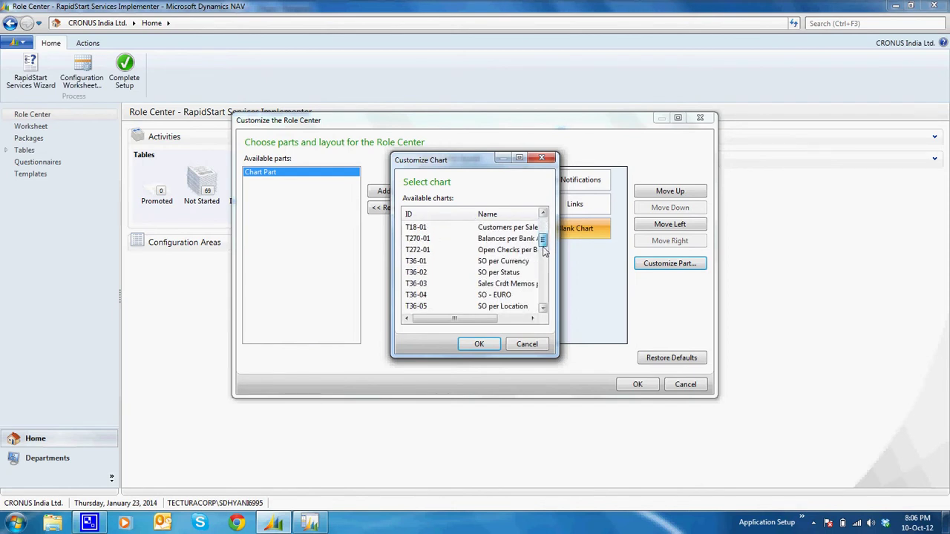
click(510, 307)
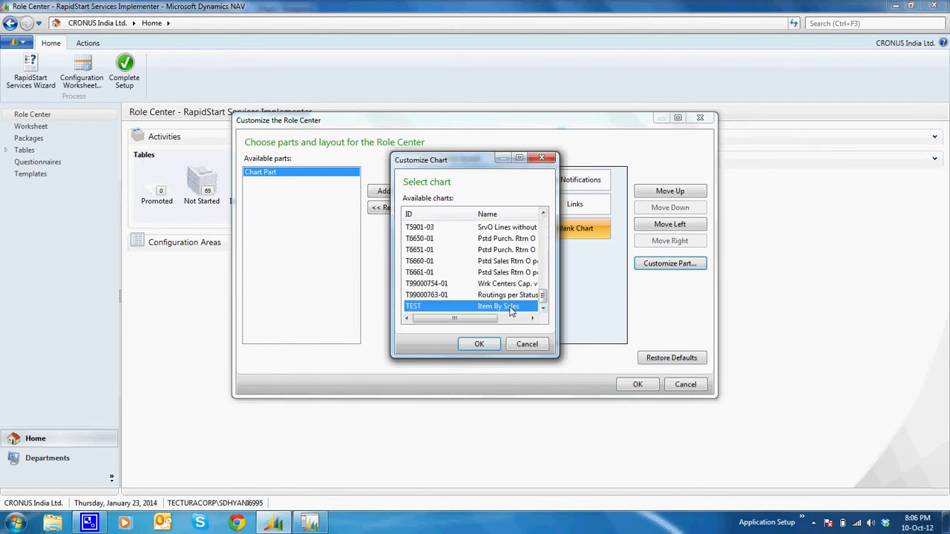
click(481, 344)
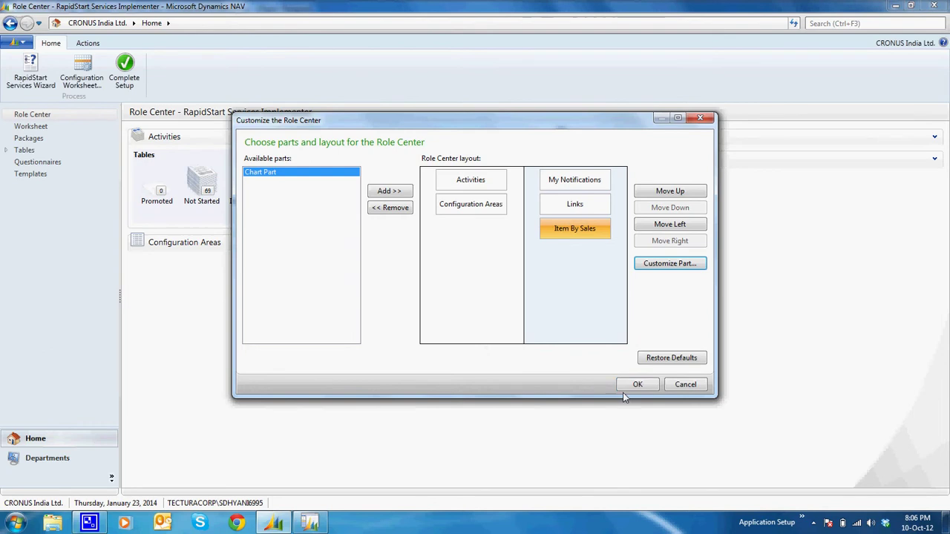
click(635, 385)
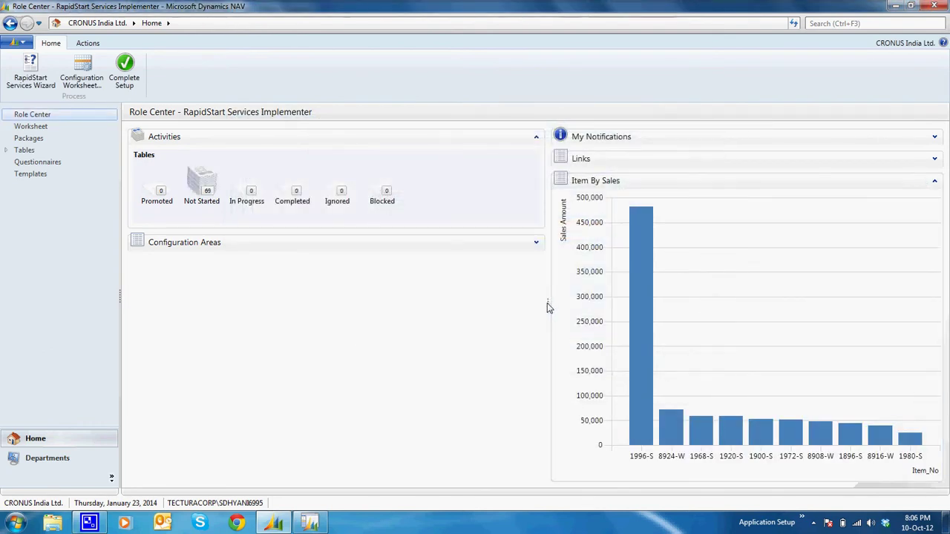
- Widen the Role Center column holding the Item By Sales chart and examine its bars from the first to the last item
drag(547, 303, 413, 310)
mouse_move(527, 403)
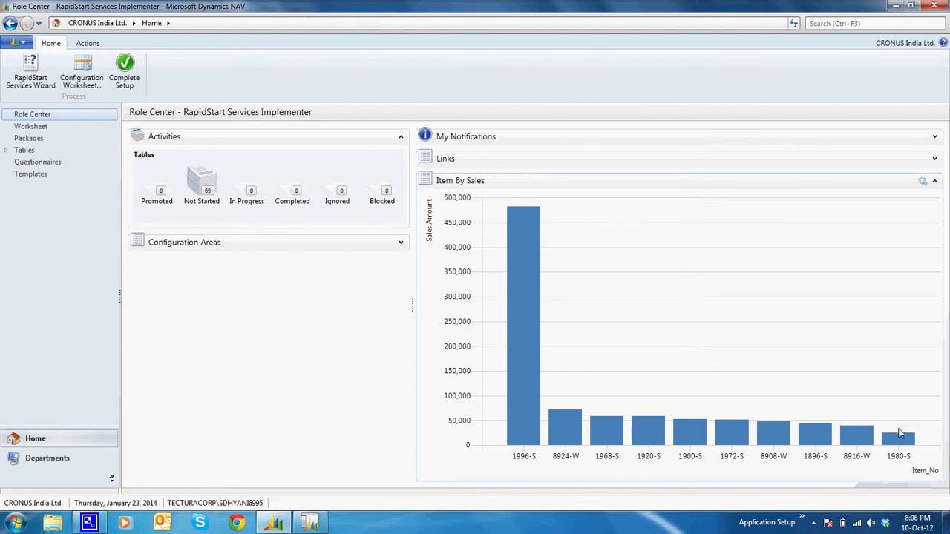
mouse_move(900, 438)
mouse_move(557, 429)
- Set the Posting_Date filter of the Item By Sales generic chart to ..w-7D, accept the setup, and return to the Role Center
click(38, 460)
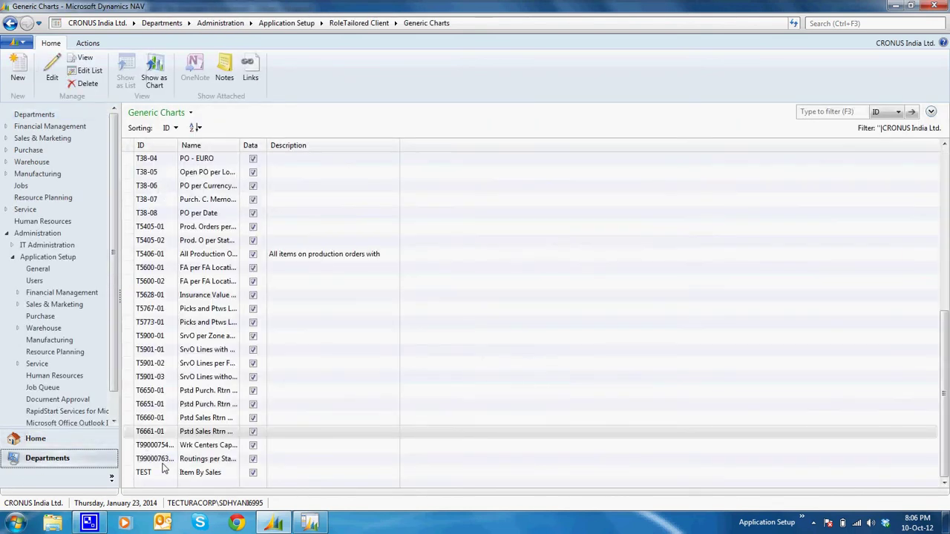
double_click(162, 469)
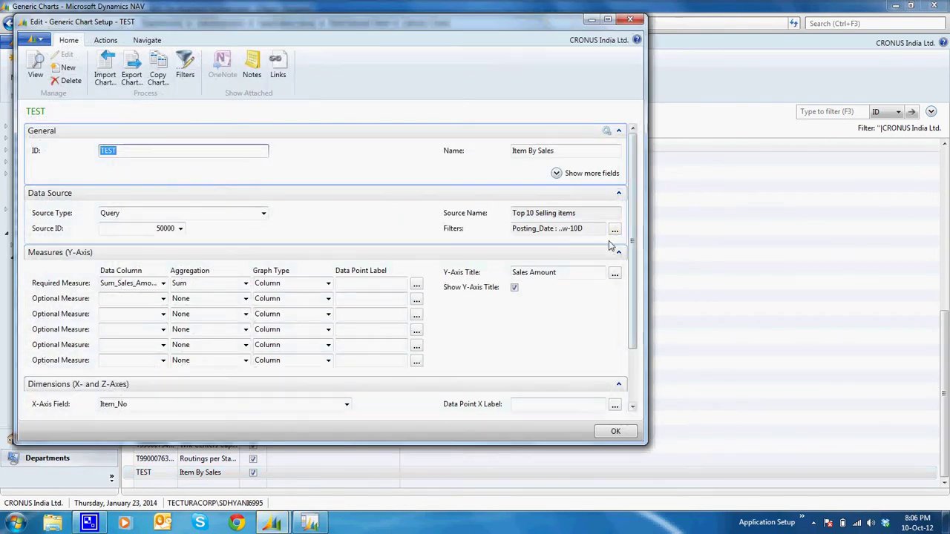
click(615, 229)
click(138, 174)
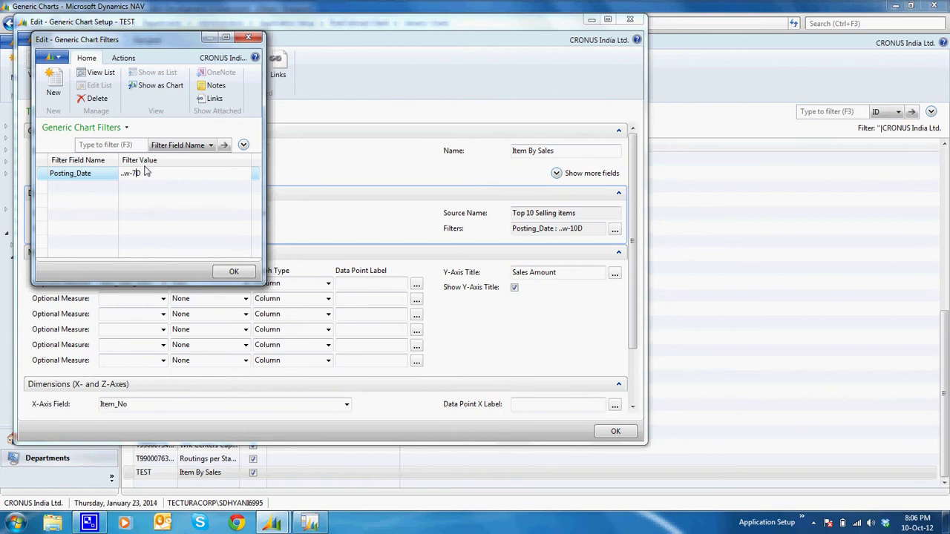
click(235, 272)
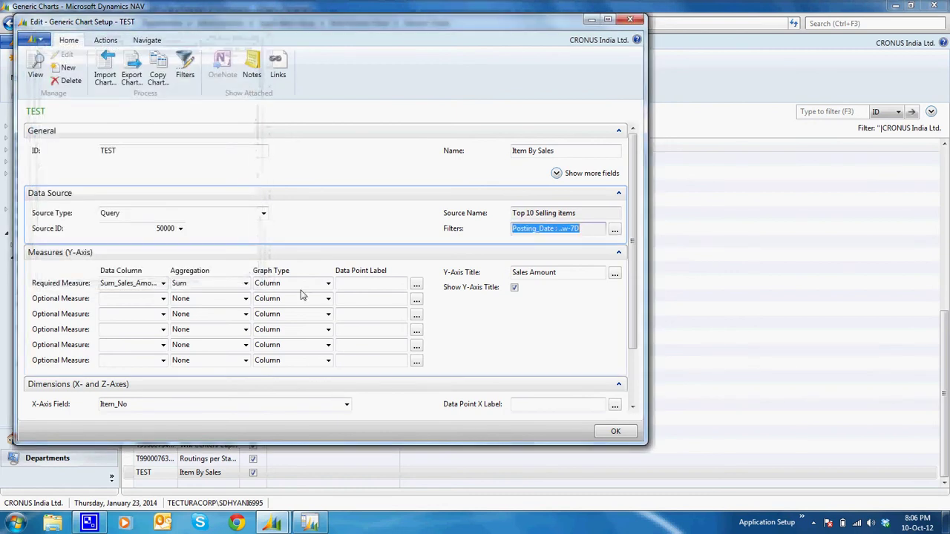
click(615, 432)
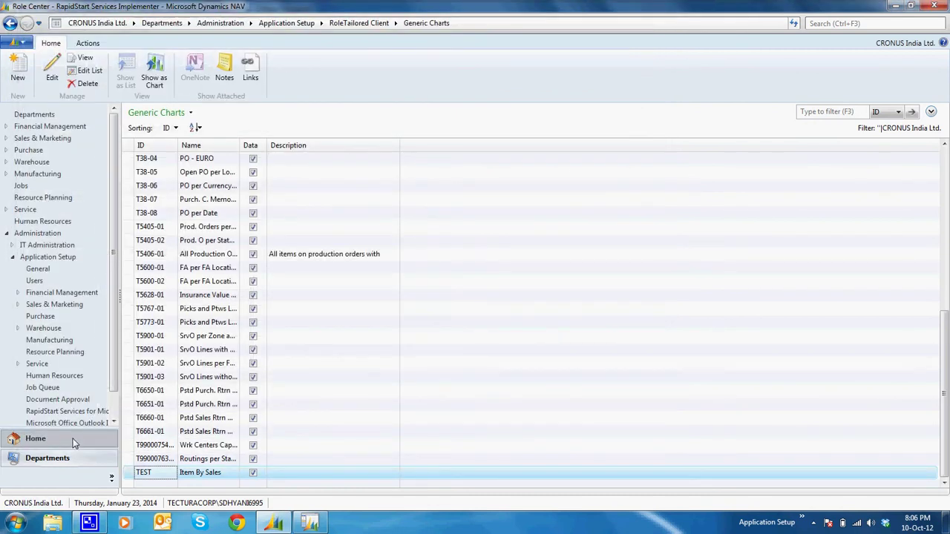
click(73, 443)
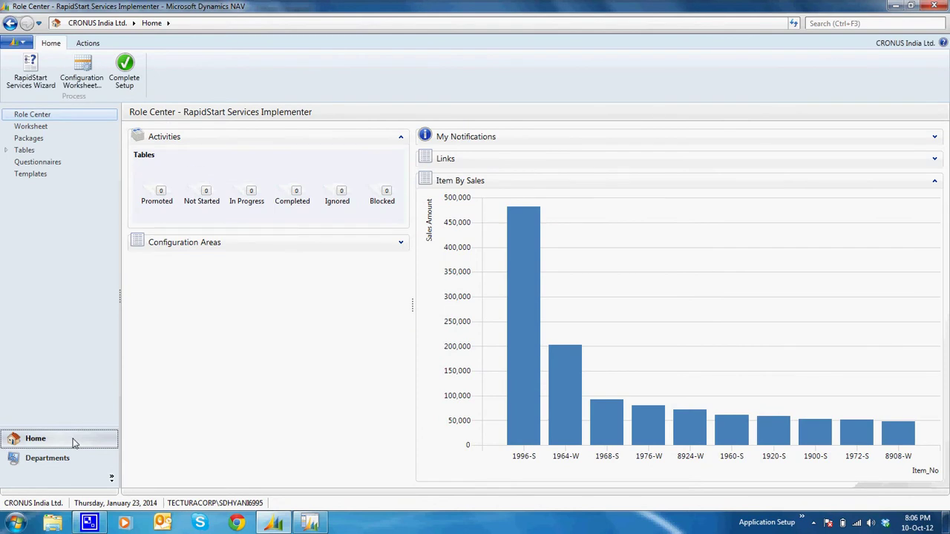
click(73, 444)
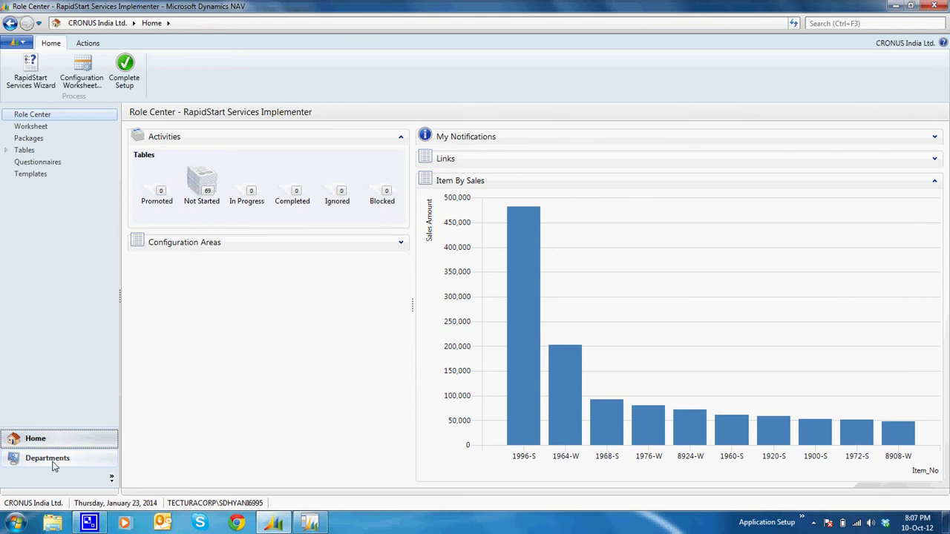
- View a full-screen print preview of the Item By Sales chart and close it
right_click(491, 319)
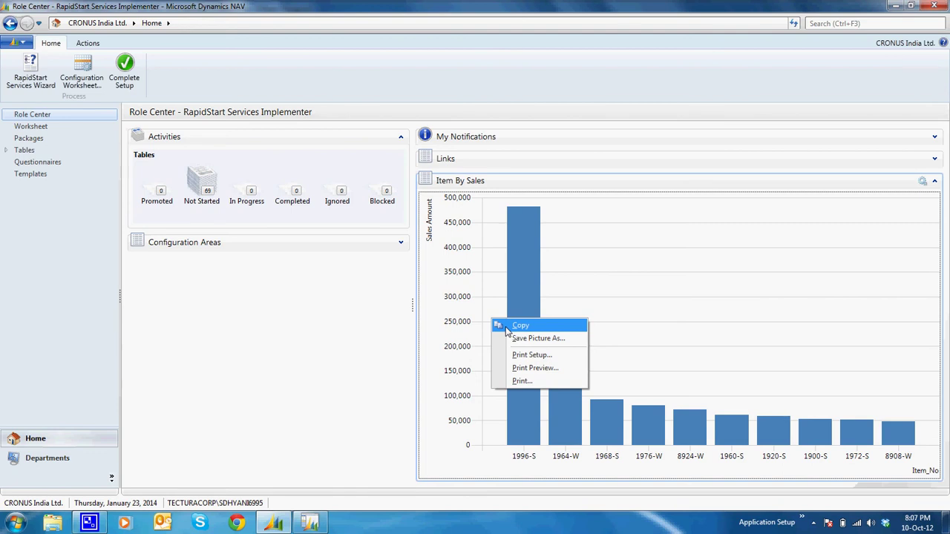
click(551, 368)
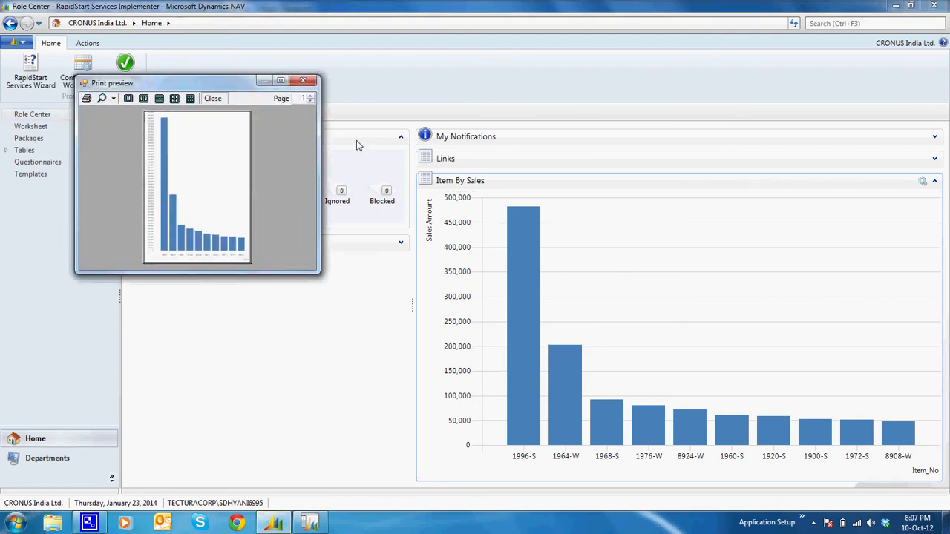
click(281, 81)
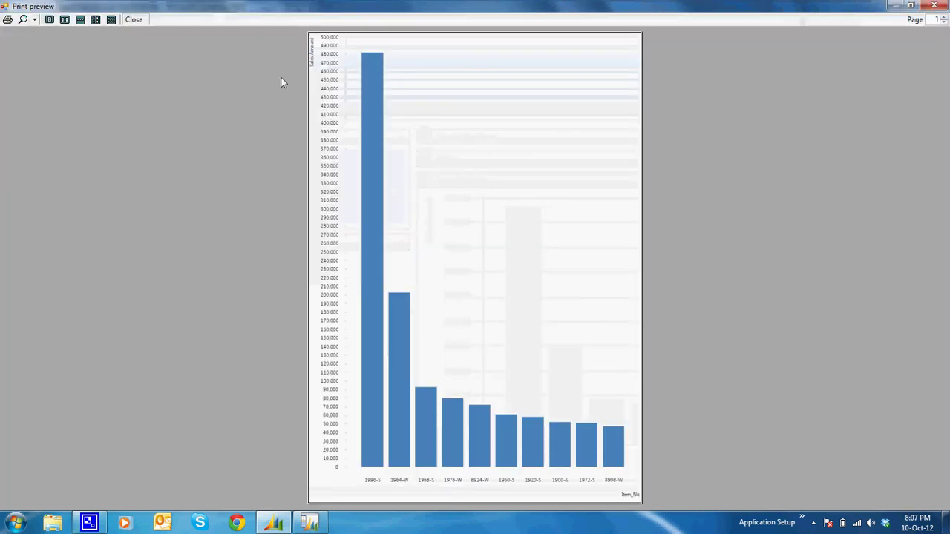
click(934, 5)
click(814, 523)
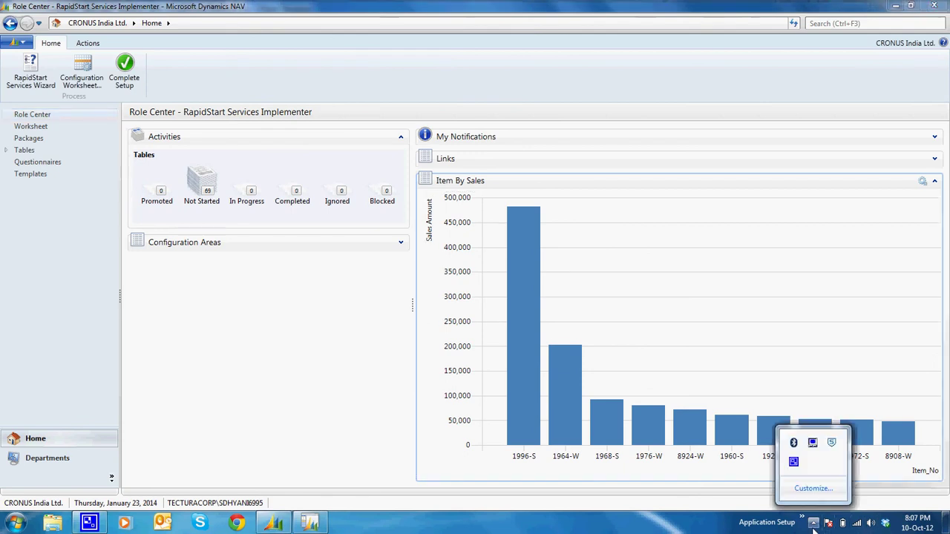
right_click(793, 461)
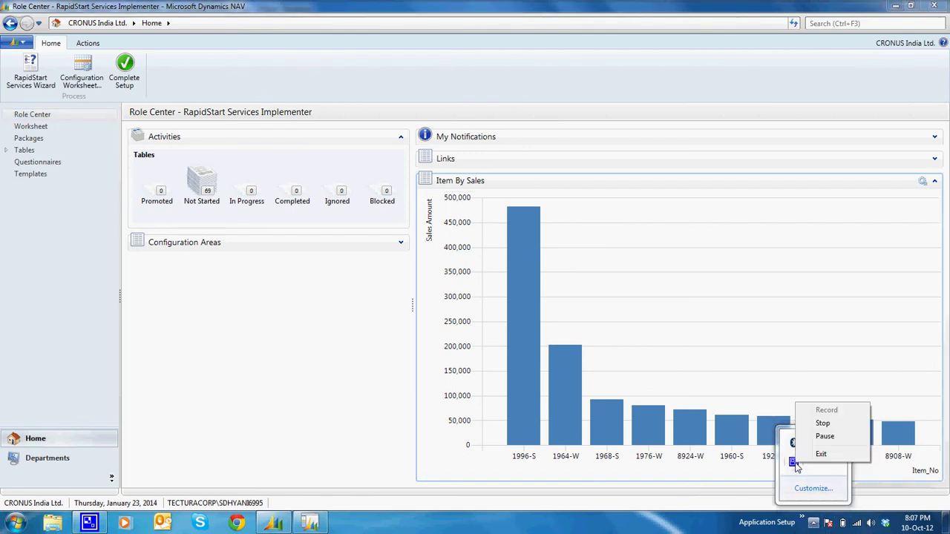